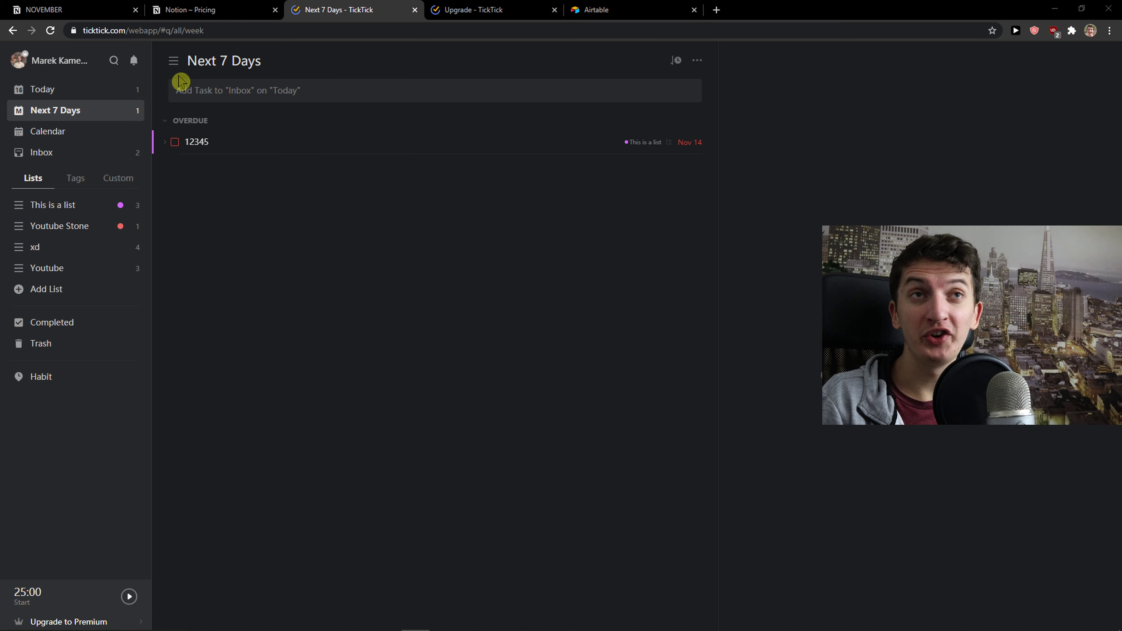
Move the NOVEMBER Notion browser tab behind the Notion pricing one and return to TickTick
{"action": "left_click", "coordinate": [180, 7]}
{"action": "left_click_drag", "start_coordinate": [92, 7], "coordinate": [252, 9]}
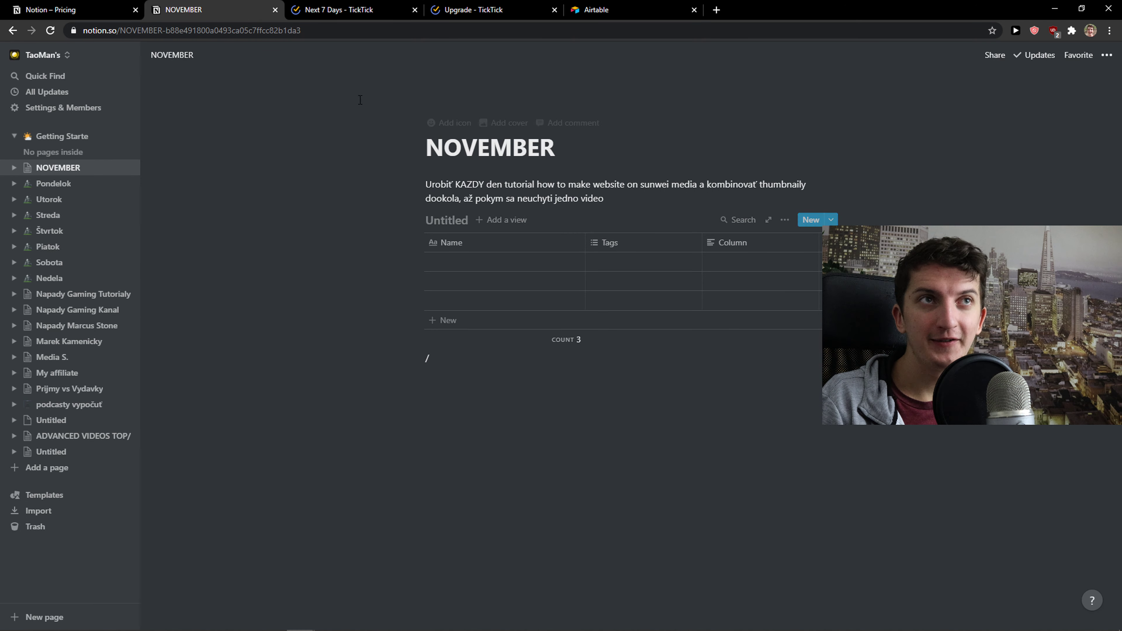
{"action": "left_click", "coordinate": [361, 9]}
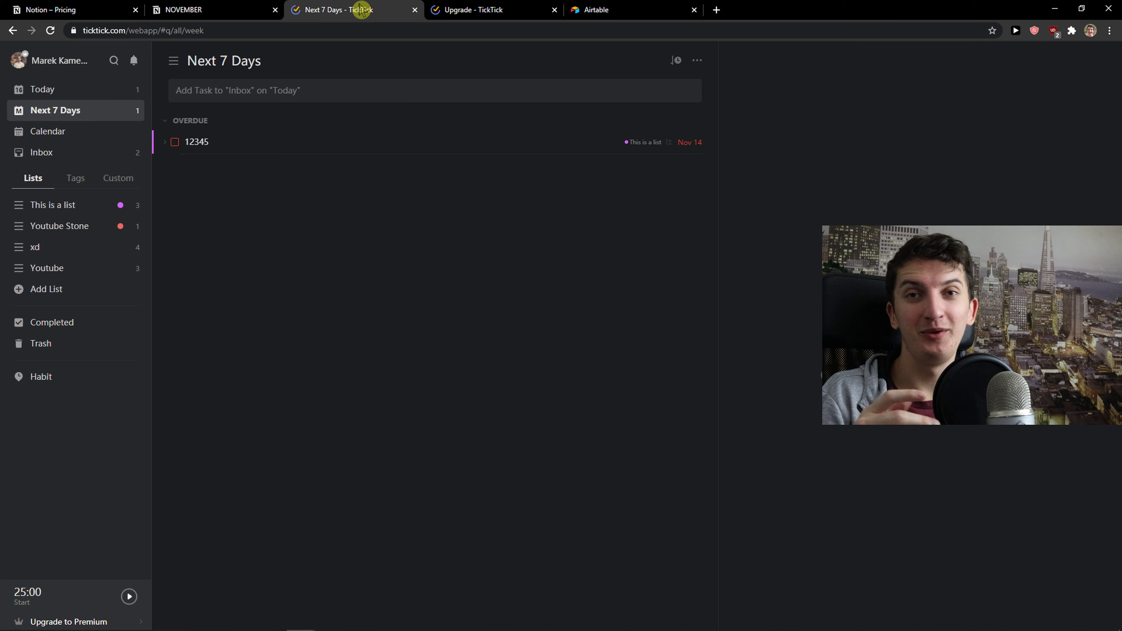
Look through TickTick's Today, Next 7 Days and Calendar views, and the This is a list and Youtube Stone lists
{"action": "left_click", "coordinate": [83, 94]}
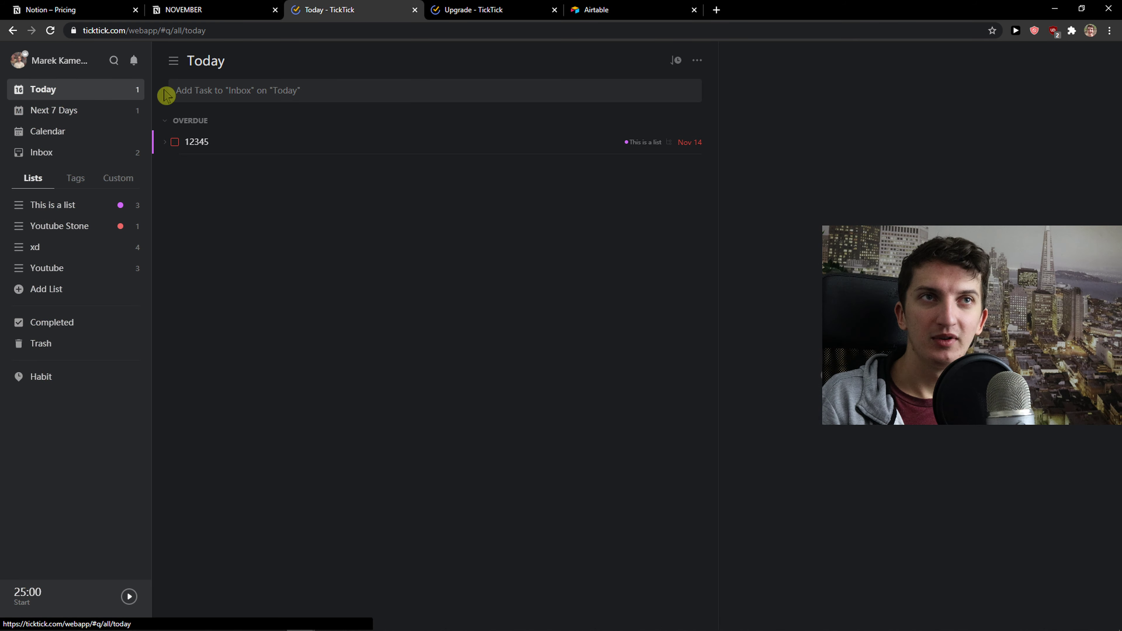
{"action": "left_click", "coordinate": [57, 118]}
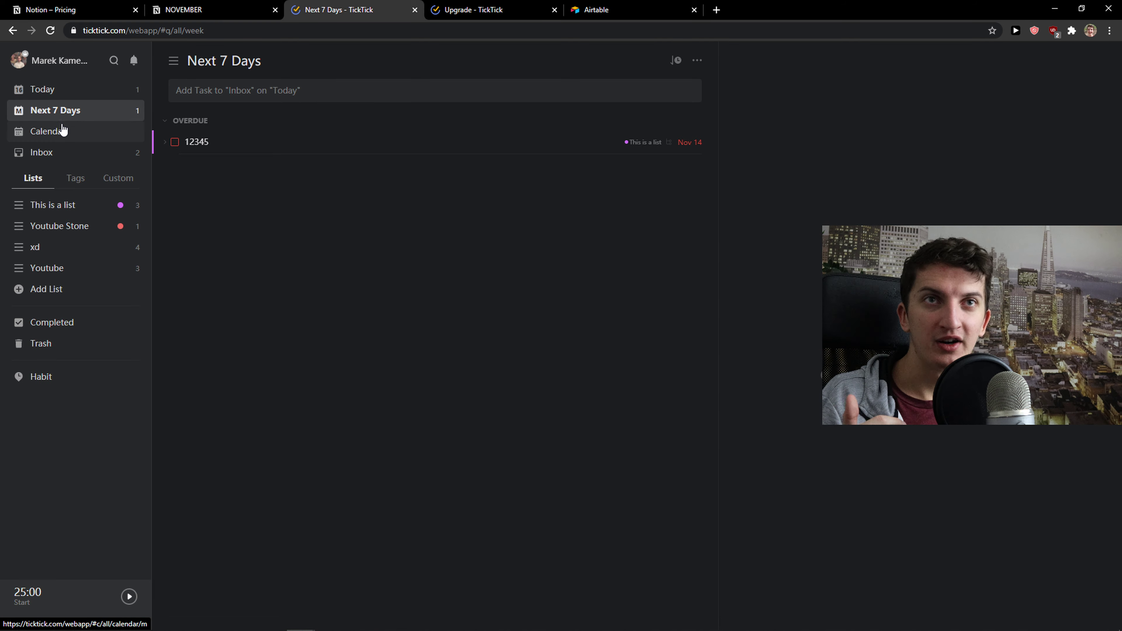
{"action": "left_click", "coordinate": [67, 142]}
{"action": "left_click", "coordinate": [695, 179]}
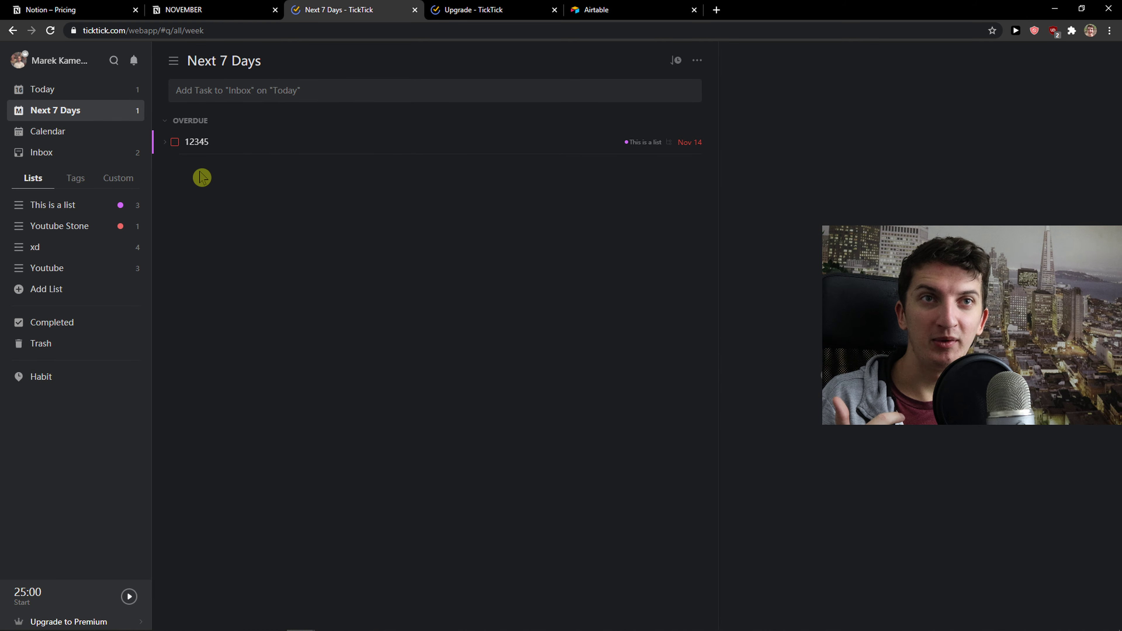
{"action": "left_click", "coordinate": [38, 202]}
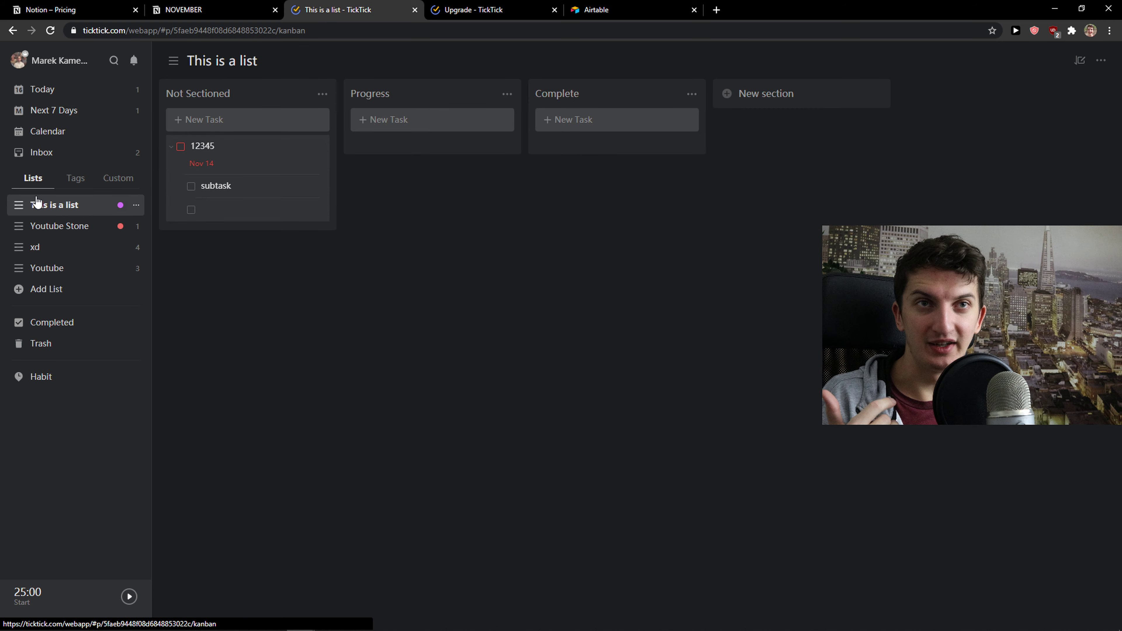
{"action": "left_click", "coordinate": [62, 232]}
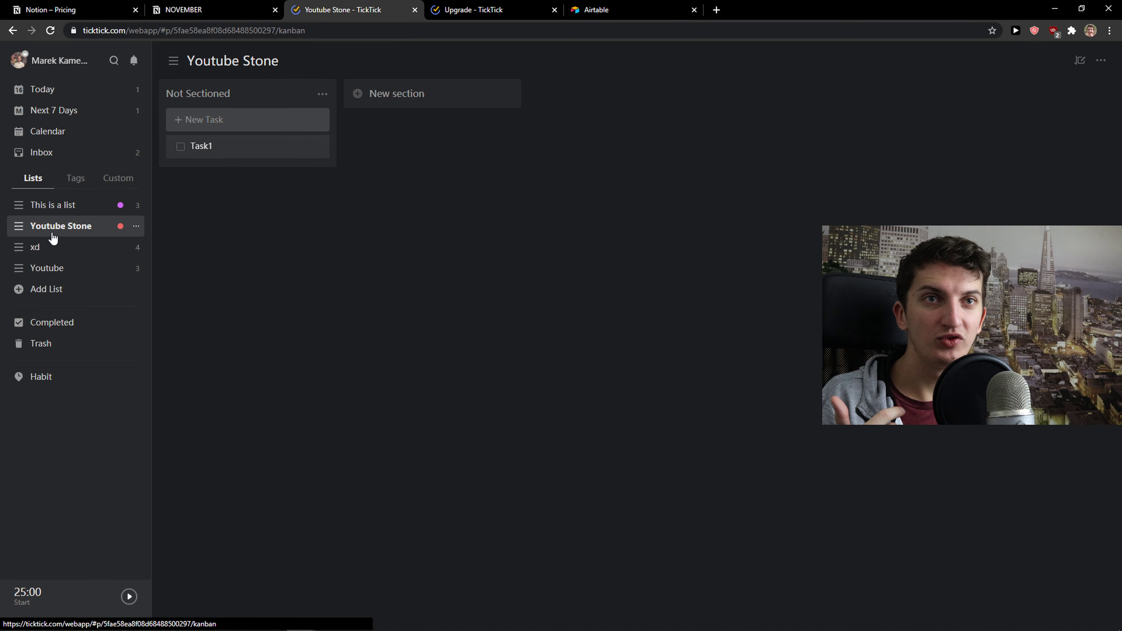
Add a task named "task" to the xd list and give it an empty subtask
{"action": "left_click", "coordinate": [50, 249]}
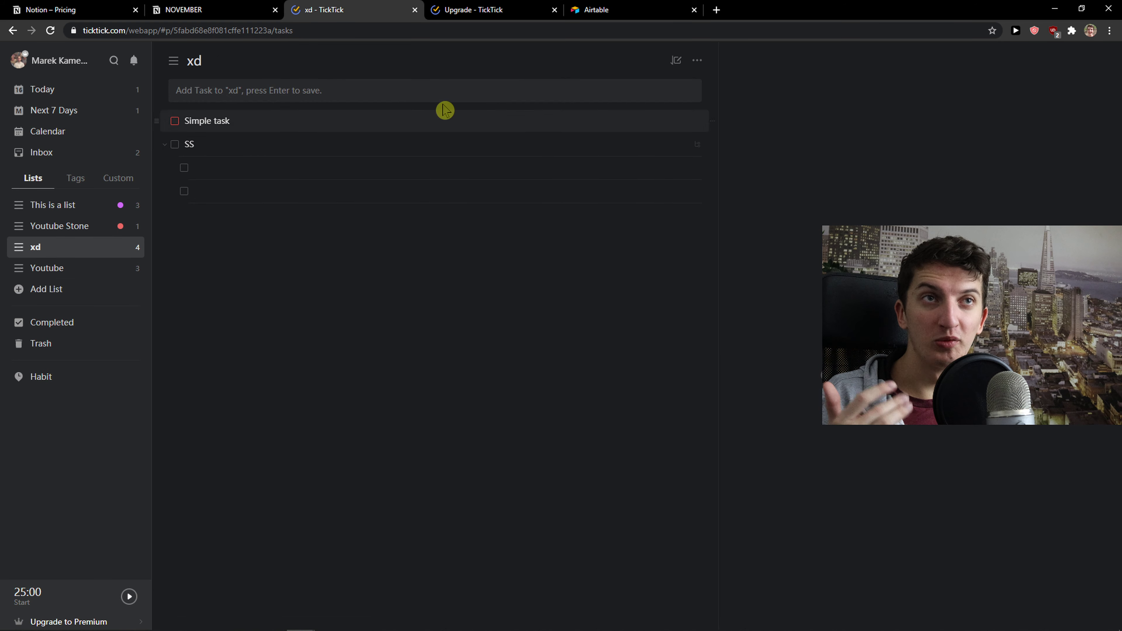
{"action": "left_click", "coordinate": [199, 100]}
{"action": "type", "text": "task"}
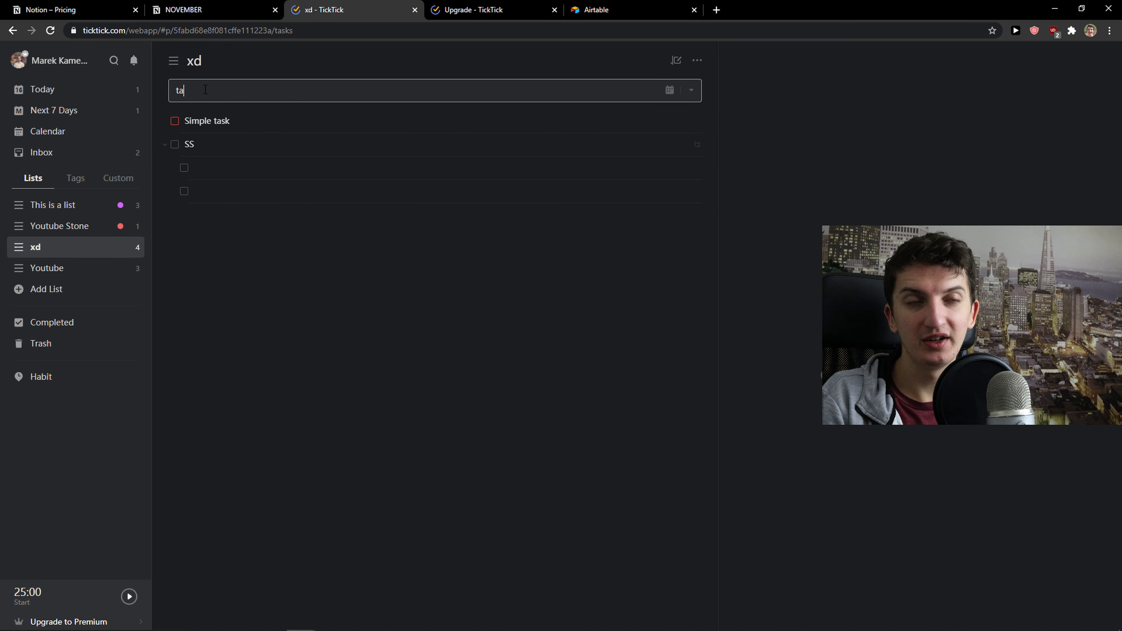
{"action": "key", "text": "Return"}
{"action": "left_click", "coordinate": [379, 126]}
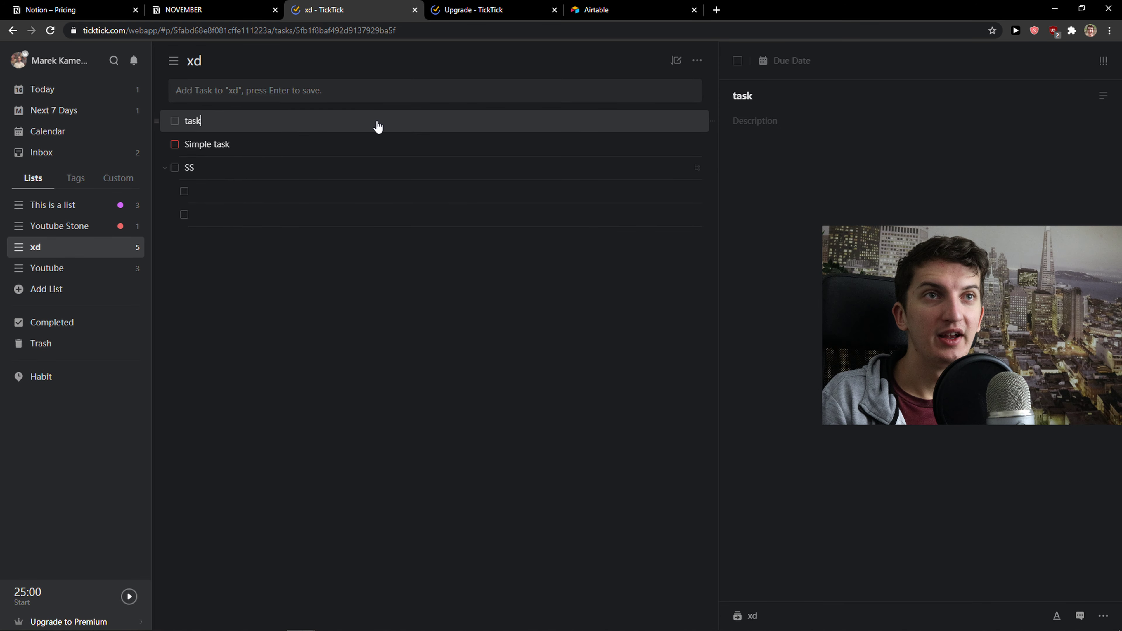
{"action": "right_click", "coordinate": [656, 128]}
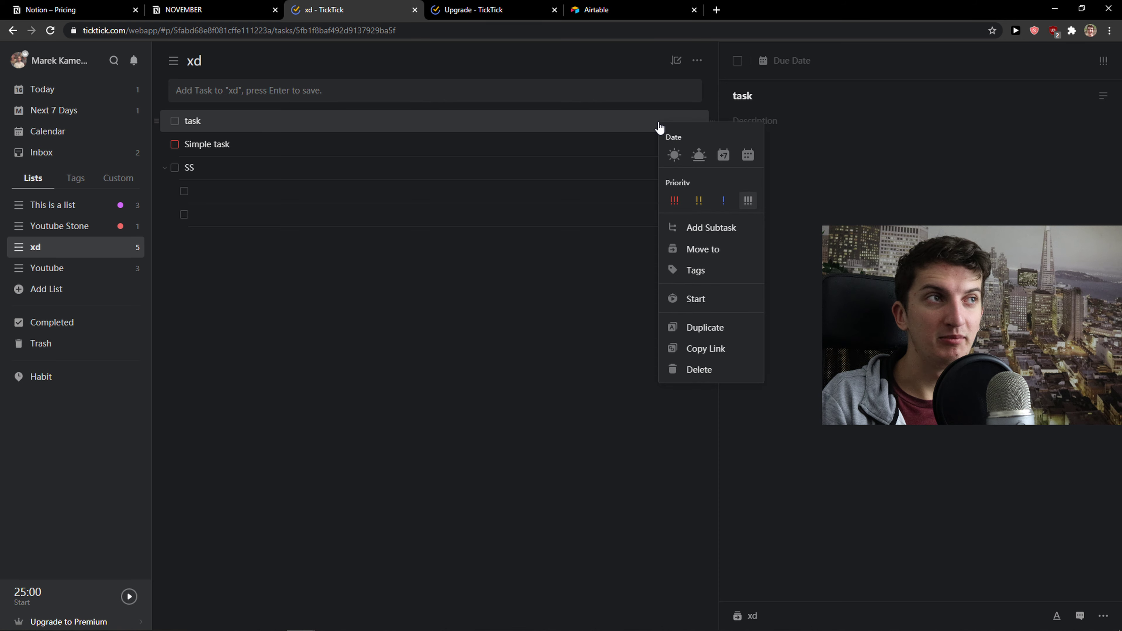
{"action": "left_click", "coordinate": [721, 239]}
Start the focus timer for the task named "task" and stop it
{"action": "left_click", "coordinate": [261, 118]}
{"action": "right_click", "coordinate": [262, 118]}
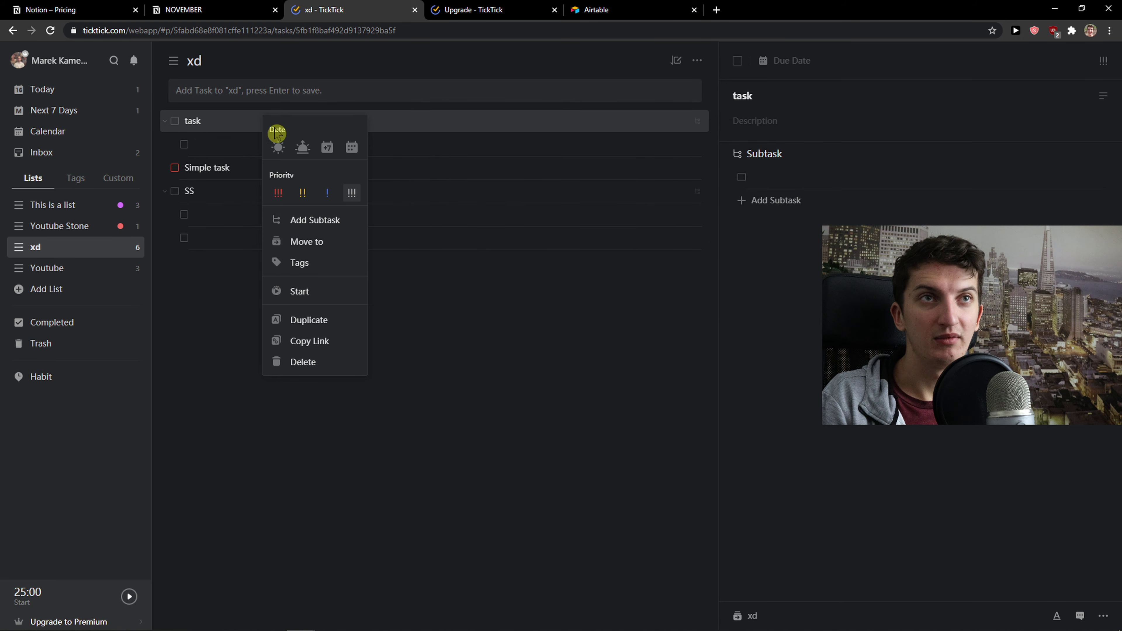
{"action": "left_click", "coordinate": [300, 292]}
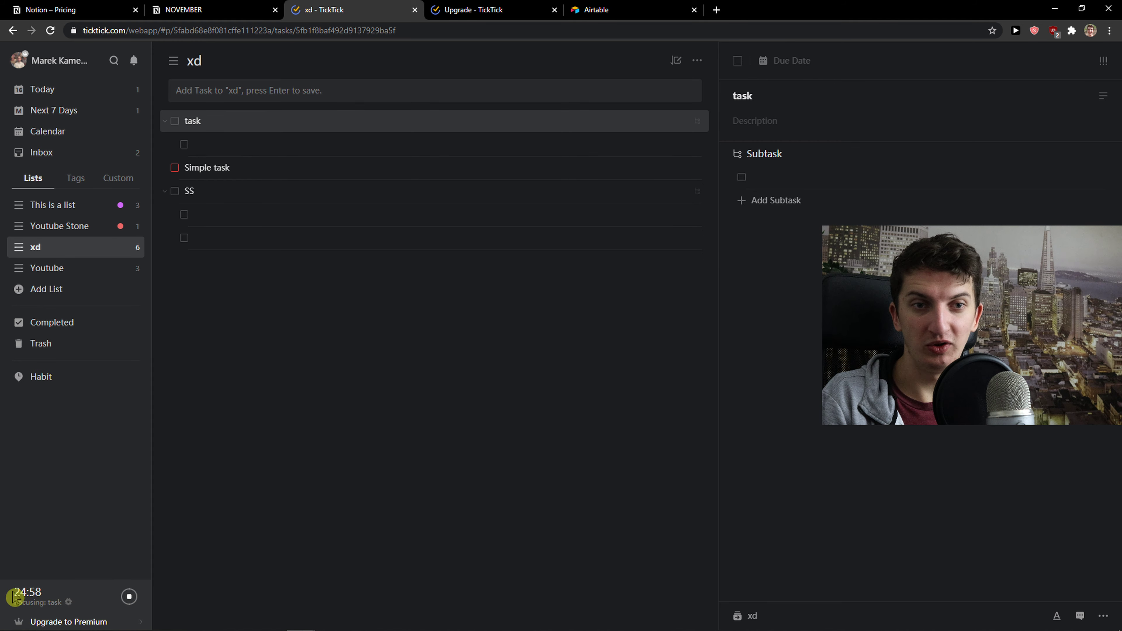
{"action": "left_click", "coordinate": [128, 598]}
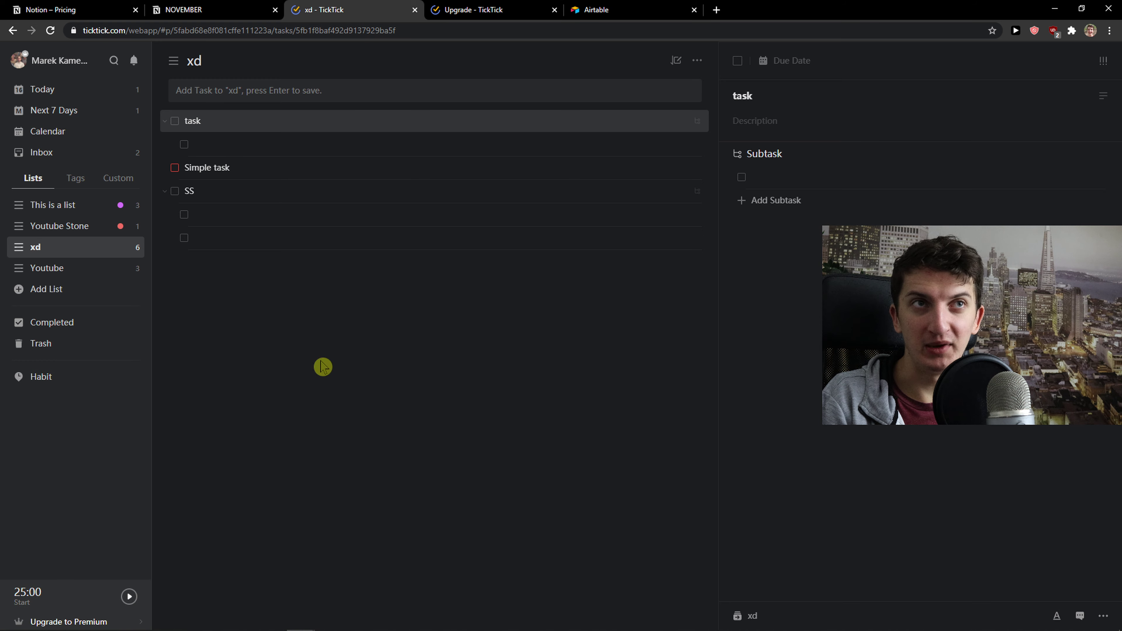
Show the xd list in Kanban View and move Simple task into a new section named "s"
{"action": "left_click", "coordinate": [699, 62]}
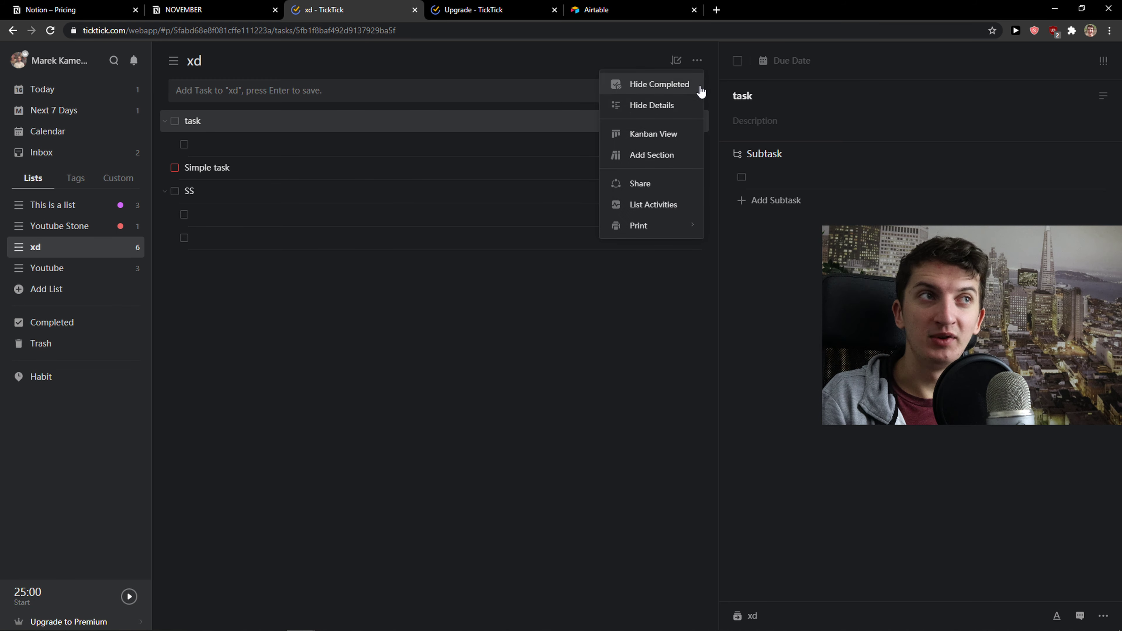
{"action": "left_click", "coordinate": [681, 144]}
{"action": "left_click_drag", "start_coordinate": [175, 171], "coordinate": [399, 108]}
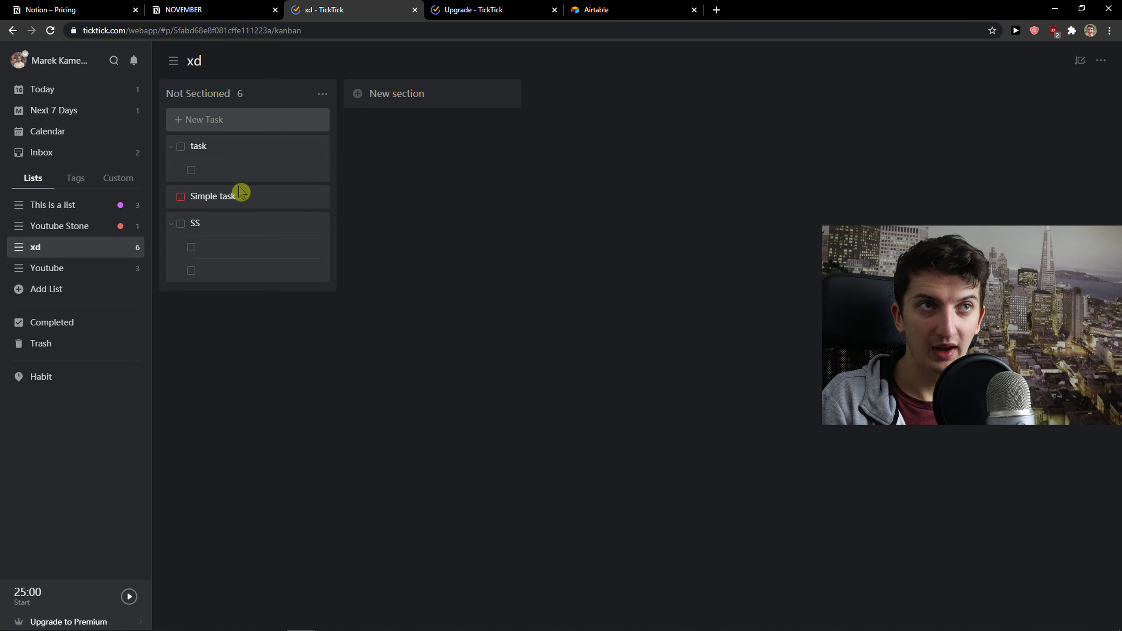
{"action": "left_click_drag", "start_coordinate": [239, 190], "coordinate": [367, 129]}
{"action": "type", "text": "s"}
{"action": "left_click", "coordinate": [489, 143]}
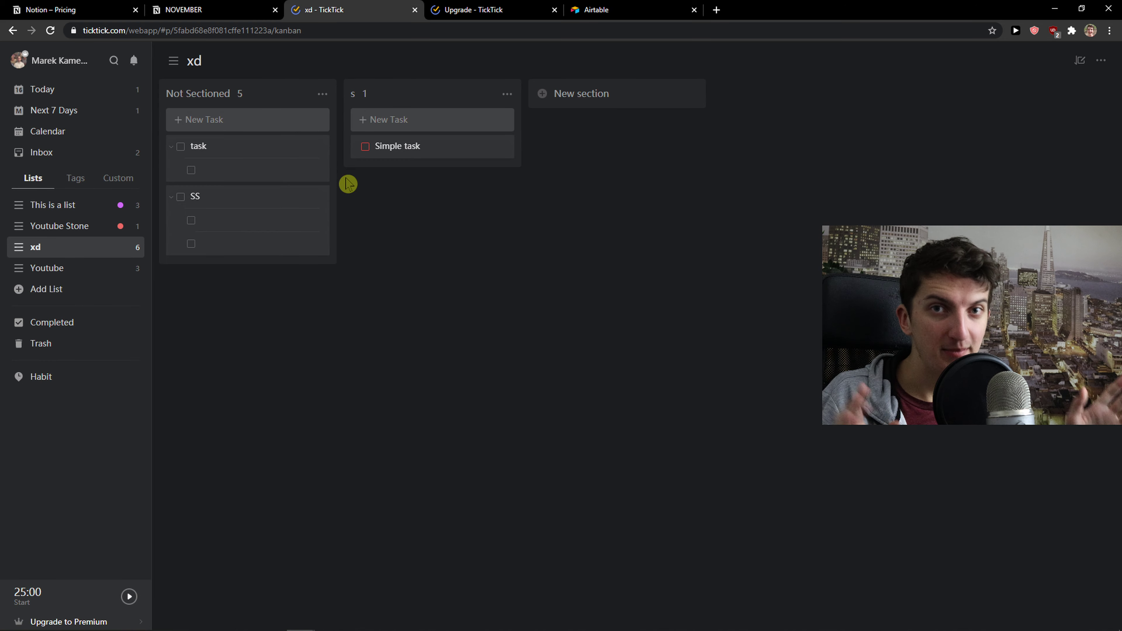
Switch to the NOVEMBER page in Notion and review the basic, database and media block types that can be inserted
{"action": "left_click", "coordinate": [214, 9]}
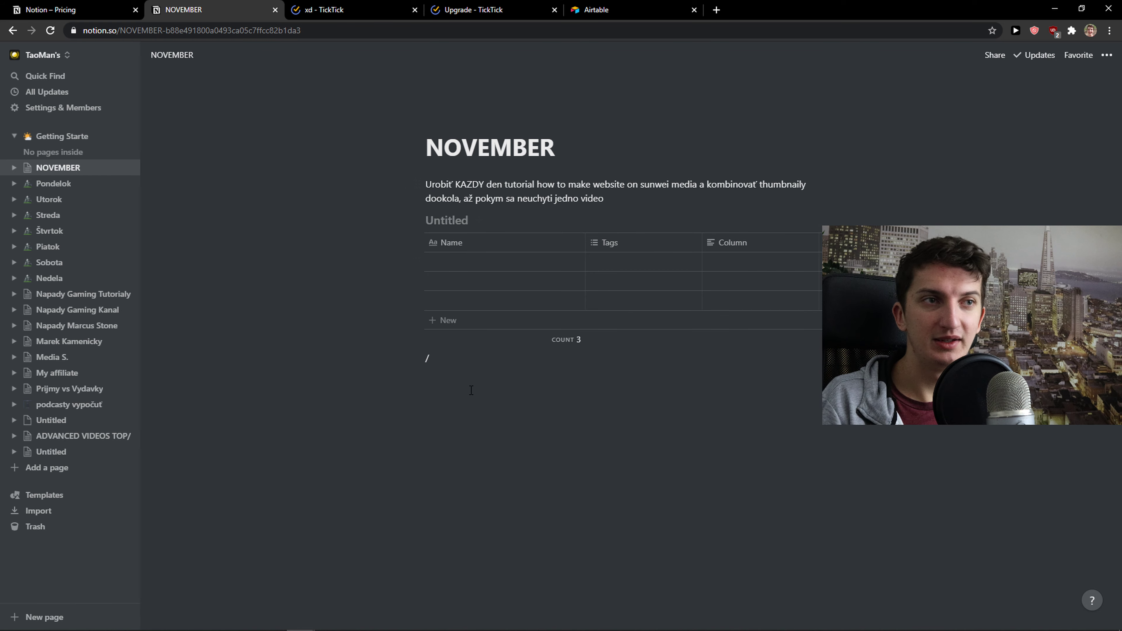
{"action": "key", "text": "BackSpace"}
{"action": "type", "text": "/"}
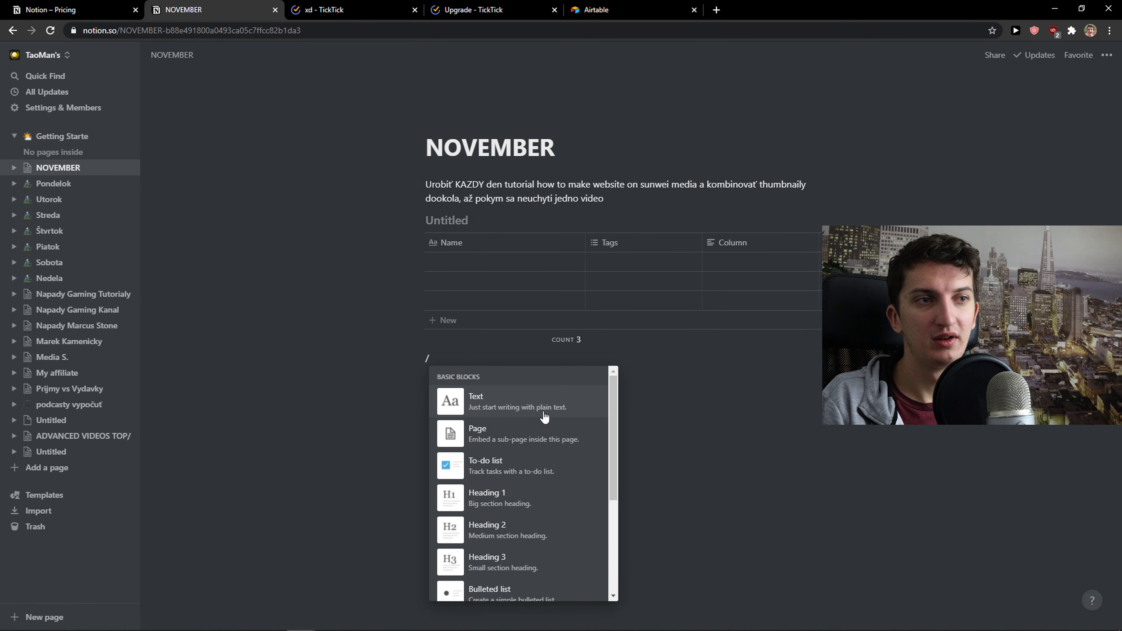
{"action": "scroll", "coordinate": [537, 417], "scroll_direction": "down", "scroll_amount": 5}
{"action": "scroll", "coordinate": [536, 418], "scroll_direction": "down", "scroll_amount": 5}
{"action": "scroll", "coordinate": [519, 426], "scroll_direction": "up", "scroll_amount": 2}
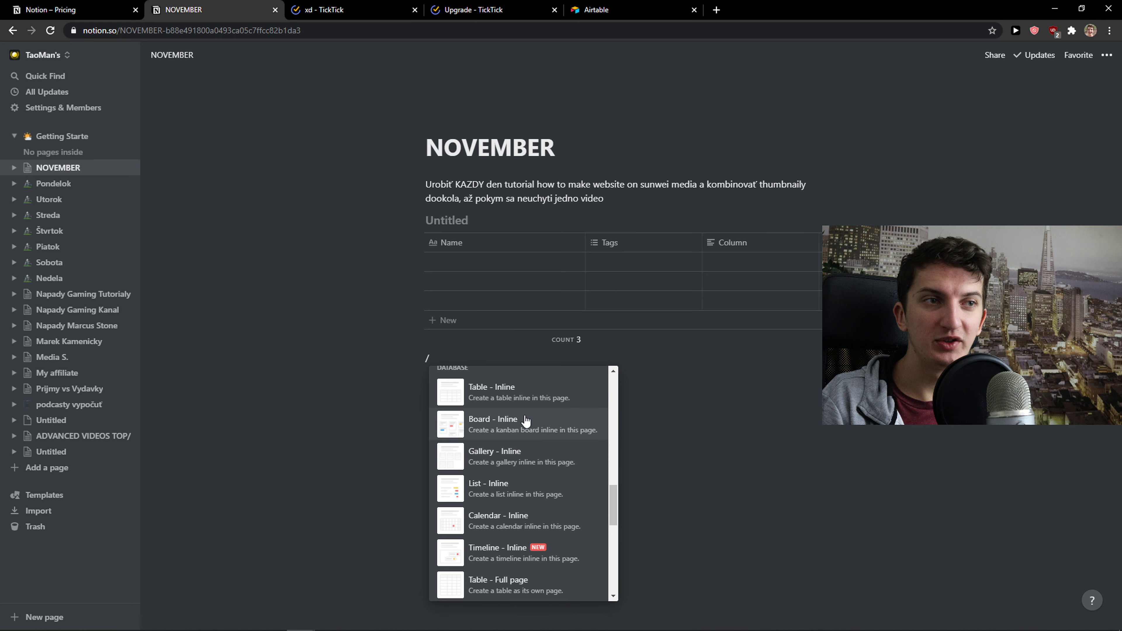
{"action": "mouse_move", "coordinate": [523, 523]}
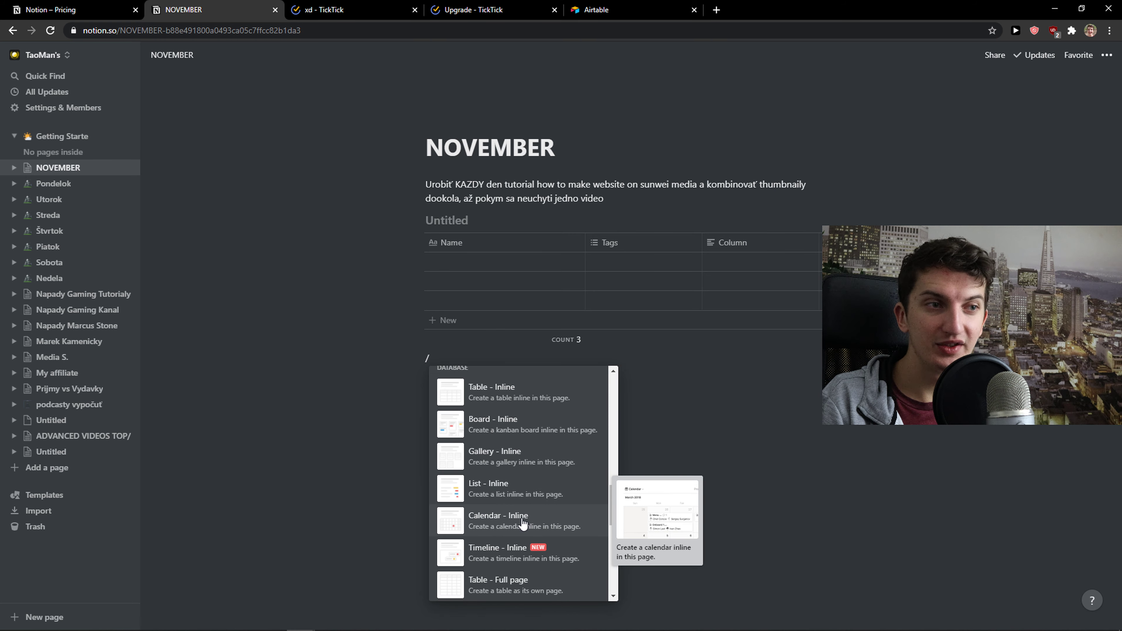
{"action": "scroll", "coordinate": [522, 523], "scroll_direction": "down", "scroll_amount": 3}
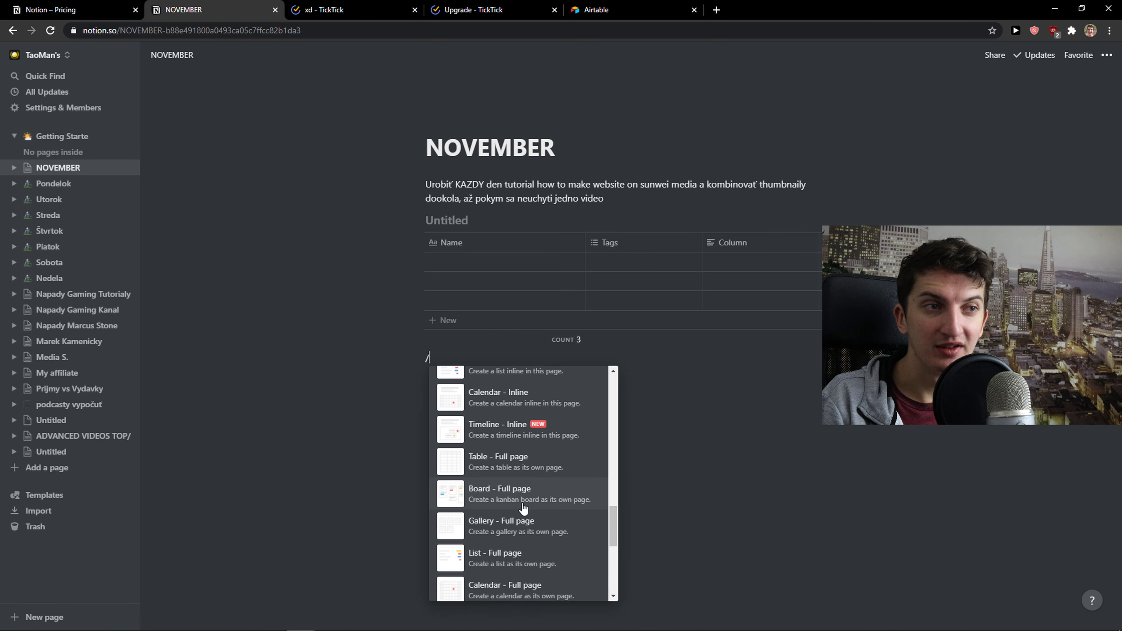
{"action": "scroll", "coordinate": [524, 510], "scroll_direction": "down", "scroll_amount": 4}
{"action": "scroll", "coordinate": [493, 471], "scroll_direction": "down", "scroll_amount": 3}
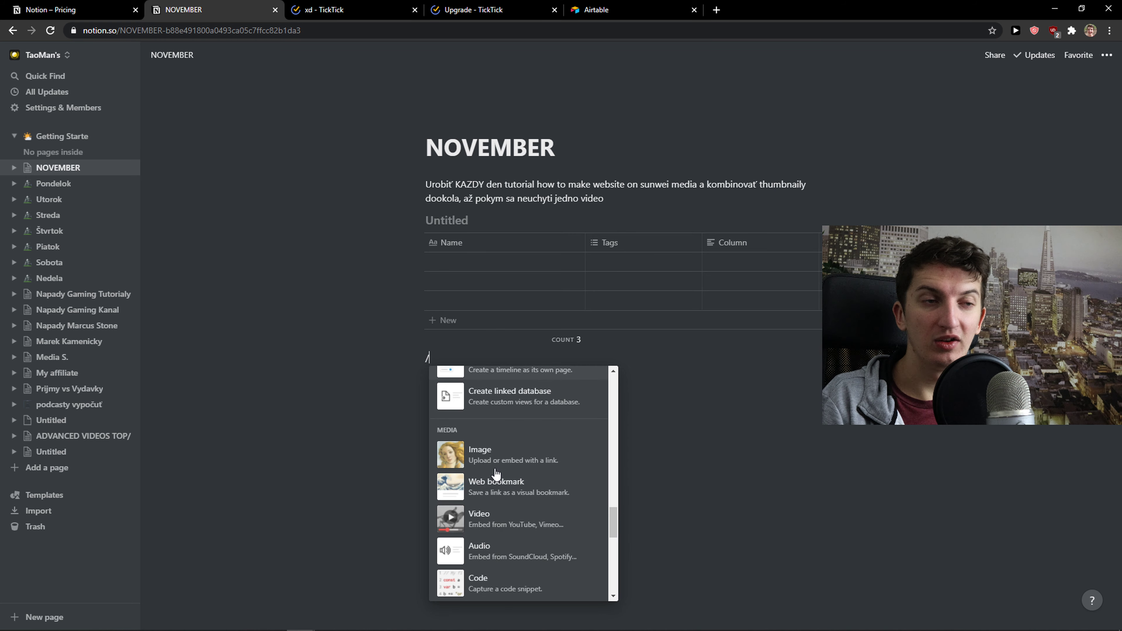
{"action": "scroll", "coordinate": [494, 471], "scroll_direction": "up", "scroll_amount": 10}
{"action": "mouse_move", "coordinate": [525, 475]}
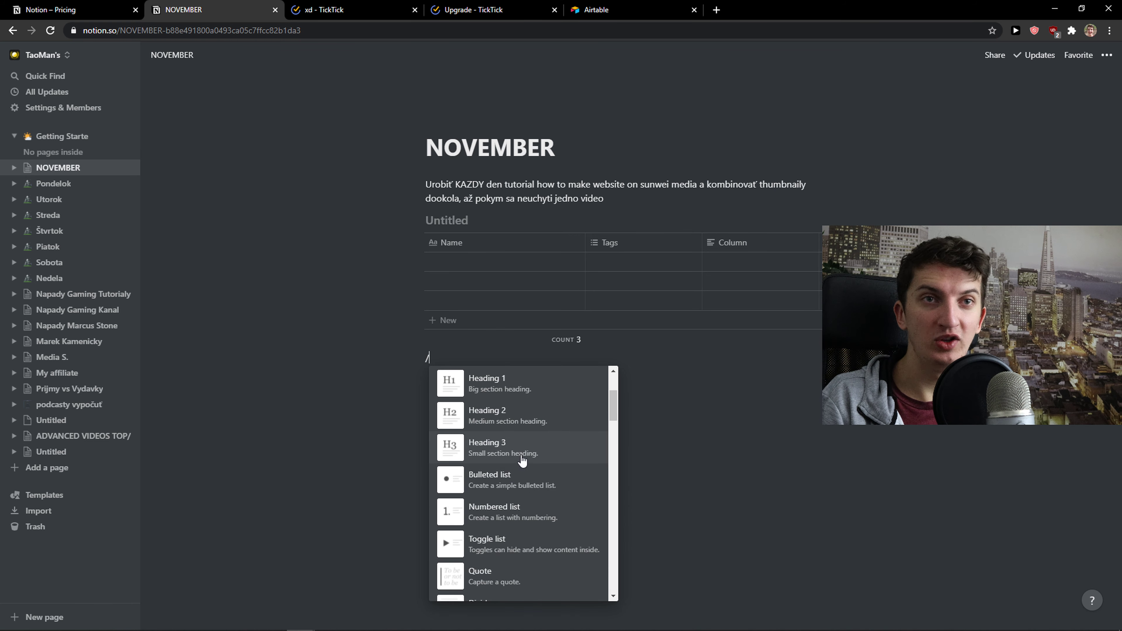
Open youtube.com in a new browser tab
{"action": "left_click", "coordinate": [715, 13]}
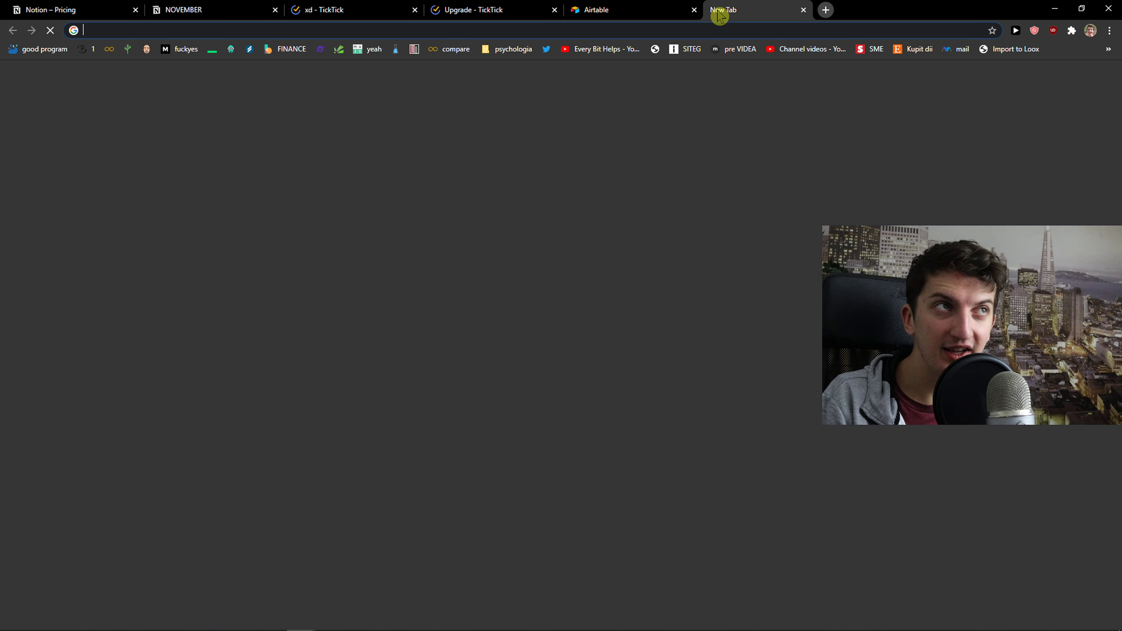
{"action": "type", "text": "youtube.com"}
{"action": "key", "text": "Return"}
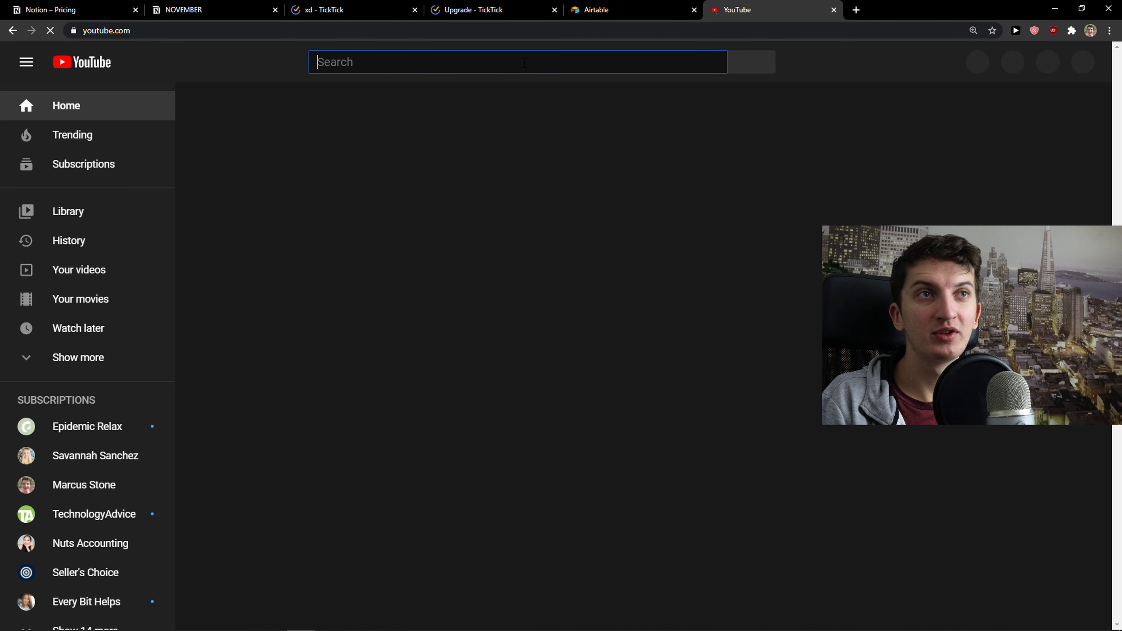
Search YouTube for "august bradley"
{"action": "left_click", "coordinate": [525, 63]}
{"action": "type", "text": "agustu"}
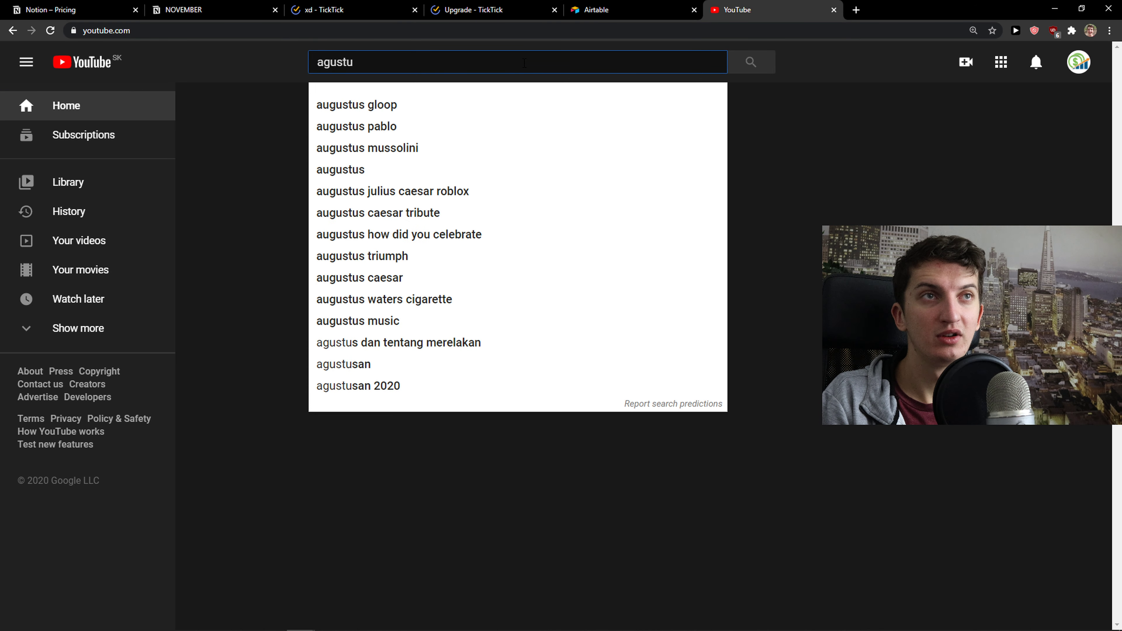
{"action": "key", "text": "BackSpace"}
{"action": "key", "text": "BackSpace"}
{"action": "key", "text": "BackSpace"}
{"action": "key", "text": "BackSpace"}
{"action": "key", "text": "BackSpace"}
{"action": "type", "text": "ugust"}
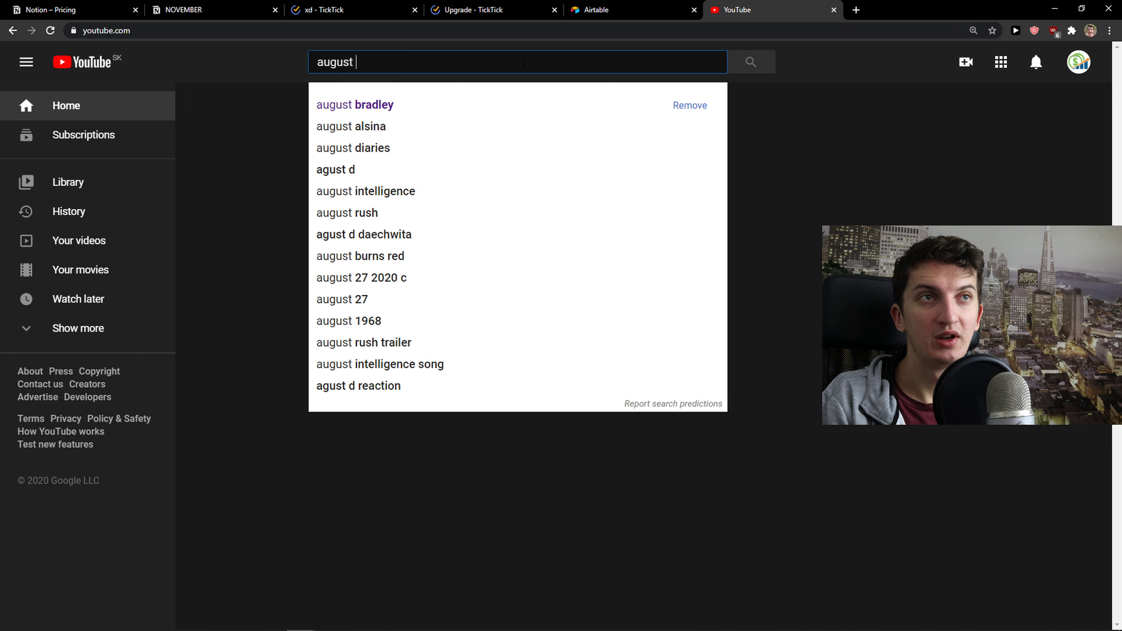
{"action": "key", "text": "Down"}
{"action": "key", "text": "Return"}
Open the video "PPV Outside of Notion – Notion Life Operating System" and play it muted
{"action": "left_click", "coordinate": [293, 405]}
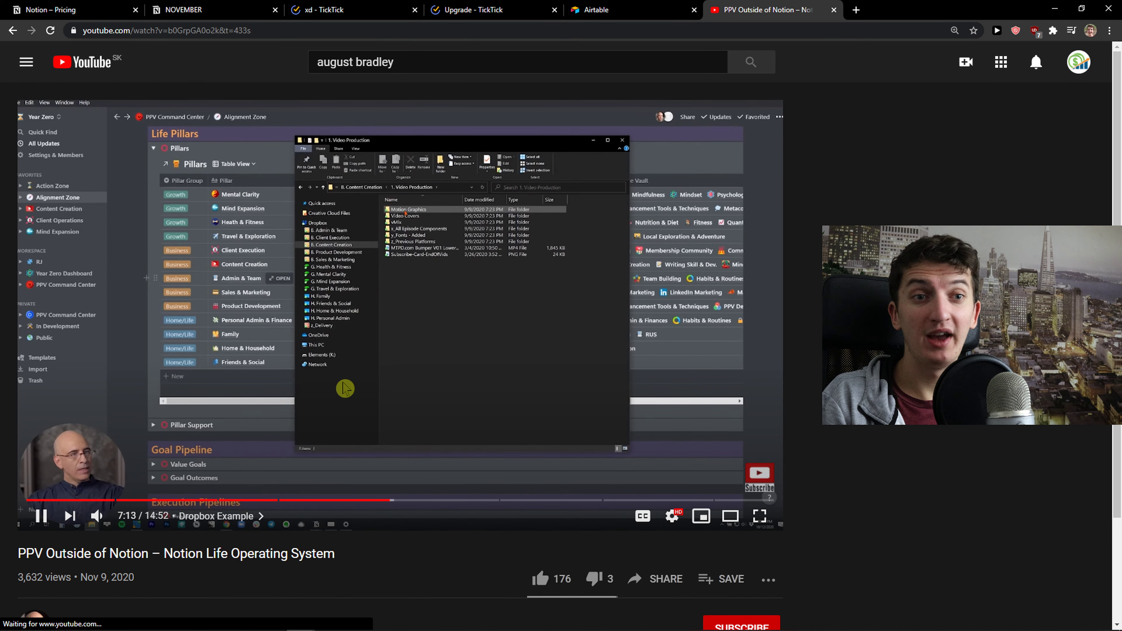
{"action": "left_click", "coordinate": [346, 389]}
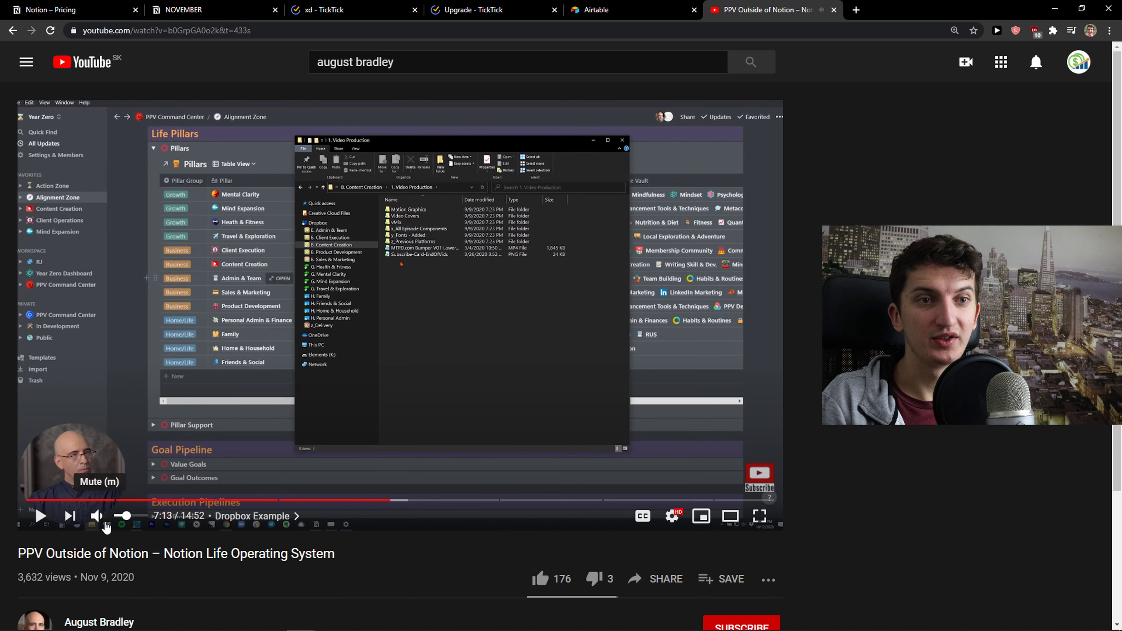
{"action": "left_click", "coordinate": [106, 526]}
{"action": "key", "text": "k"}
Skim the video at several points for its Notion life system examples, and return to the xd board in TickTick
{"action": "left_click", "coordinate": [401, 500]}
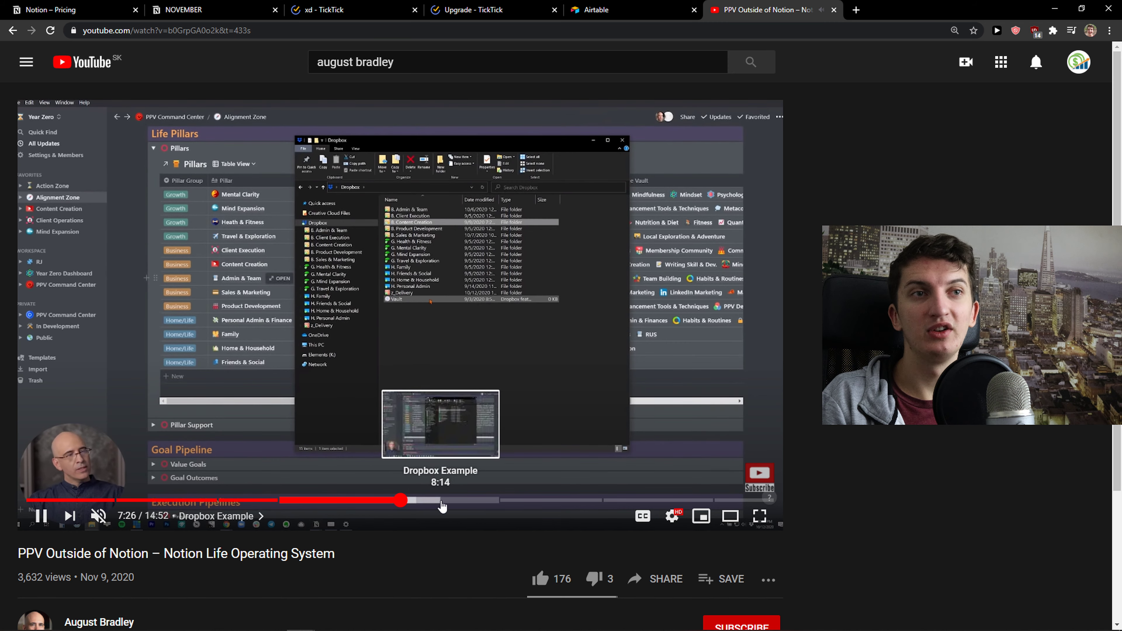
{"action": "left_click", "coordinate": [441, 500]}
{"action": "left_click", "coordinate": [493, 500]}
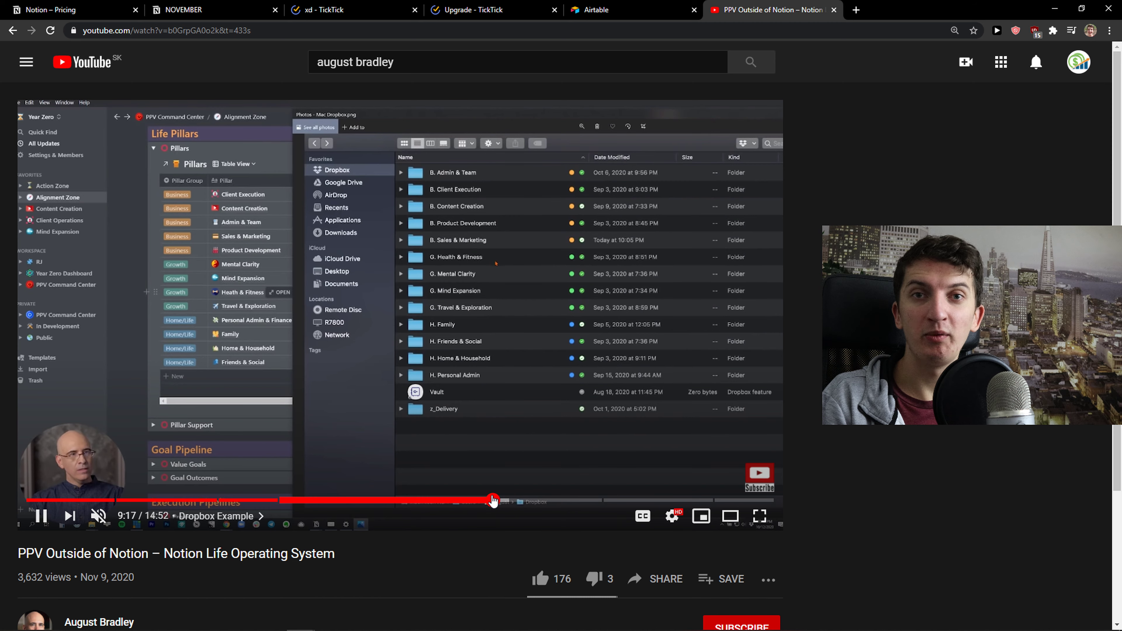
{"action": "left_click", "coordinate": [543, 501]}
{"action": "left_click", "coordinate": [599, 501]}
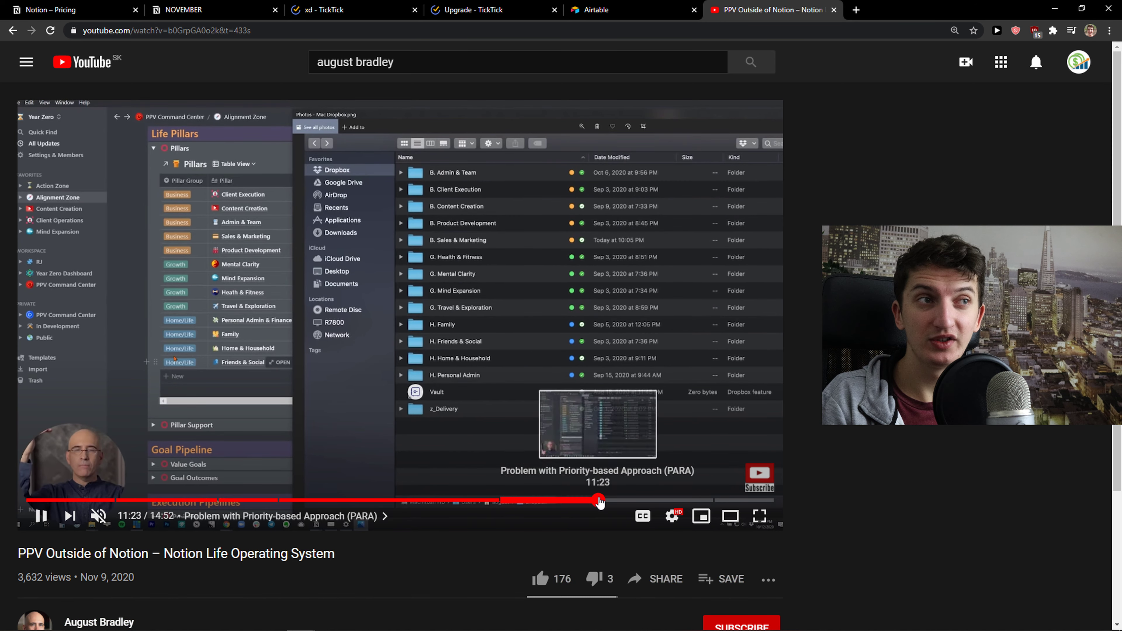
{"action": "left_click", "coordinate": [632, 501]}
{"action": "left_click", "coordinate": [232, 500]}
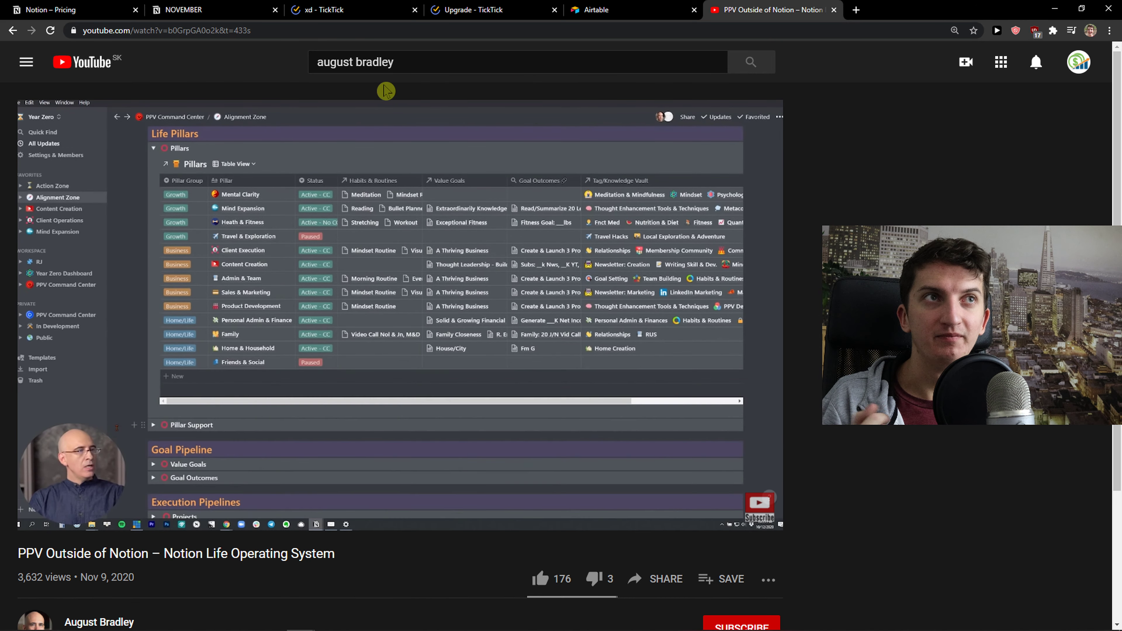
{"action": "left_click", "coordinate": [333, 7]}
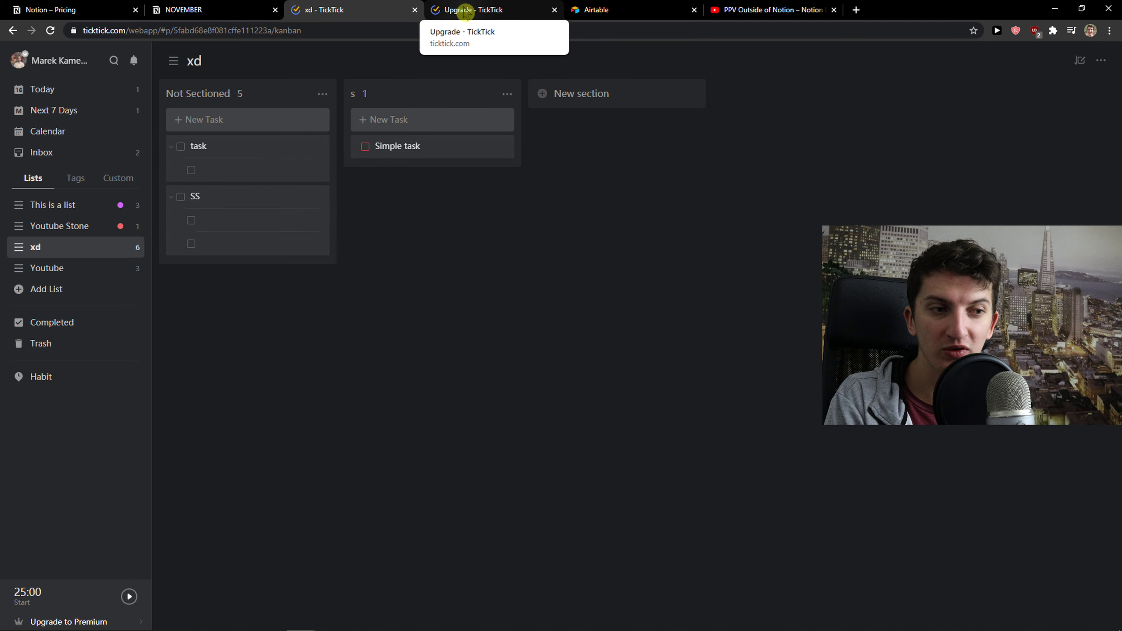
Move the Notion pricing page's browser tab so that it sits directly beside the TickTick Upgrade page
{"action": "left_click", "coordinate": [51, 9]}
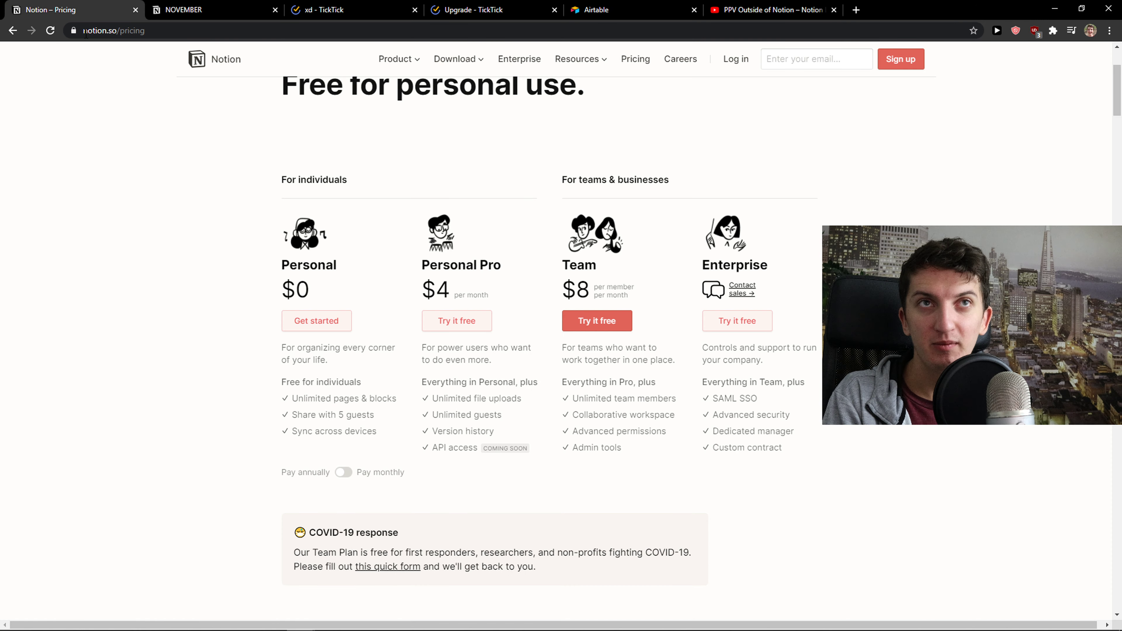
{"action": "left_click", "coordinate": [263, 6]}
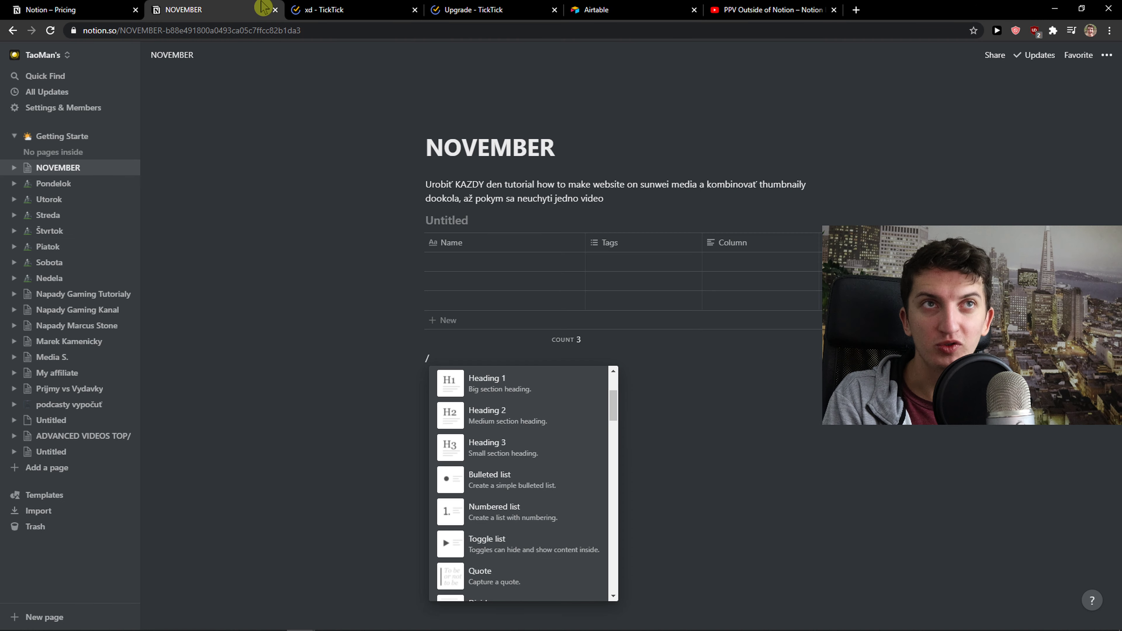
{"action": "left_click", "coordinate": [513, 9]}
{"action": "left_click_drag", "start_coordinate": [51, 9], "coordinate": [353, 10]}
Examine the Personal and Personal Pro plans on the Notion pricing page, briefly highlighting text in the feature lists
{"action": "scroll", "coordinate": [242, 222], "scroll_direction": "down", "scroll_amount": 1}
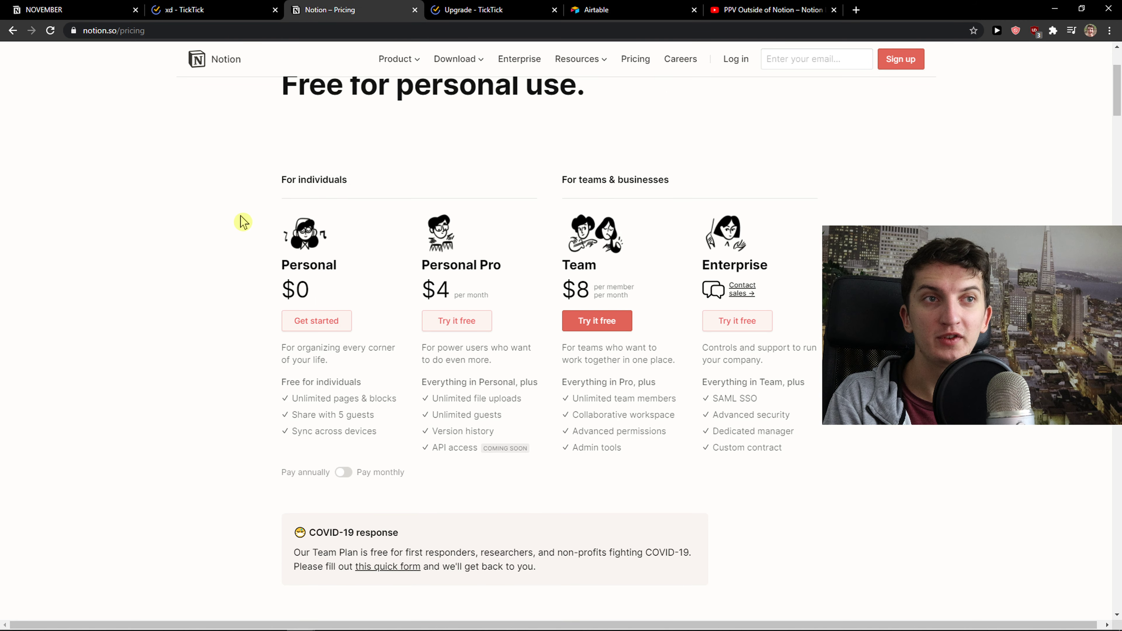
{"action": "left_click_drag", "start_coordinate": [313, 452], "coordinate": [414, 413]}
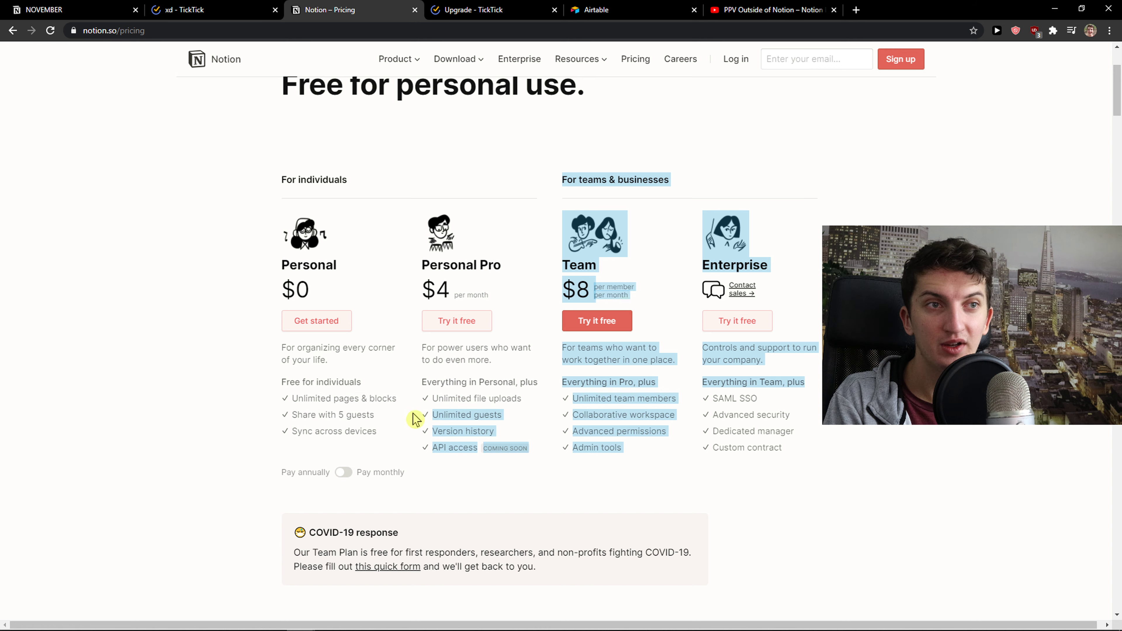
{"action": "left_click", "coordinate": [376, 433]}
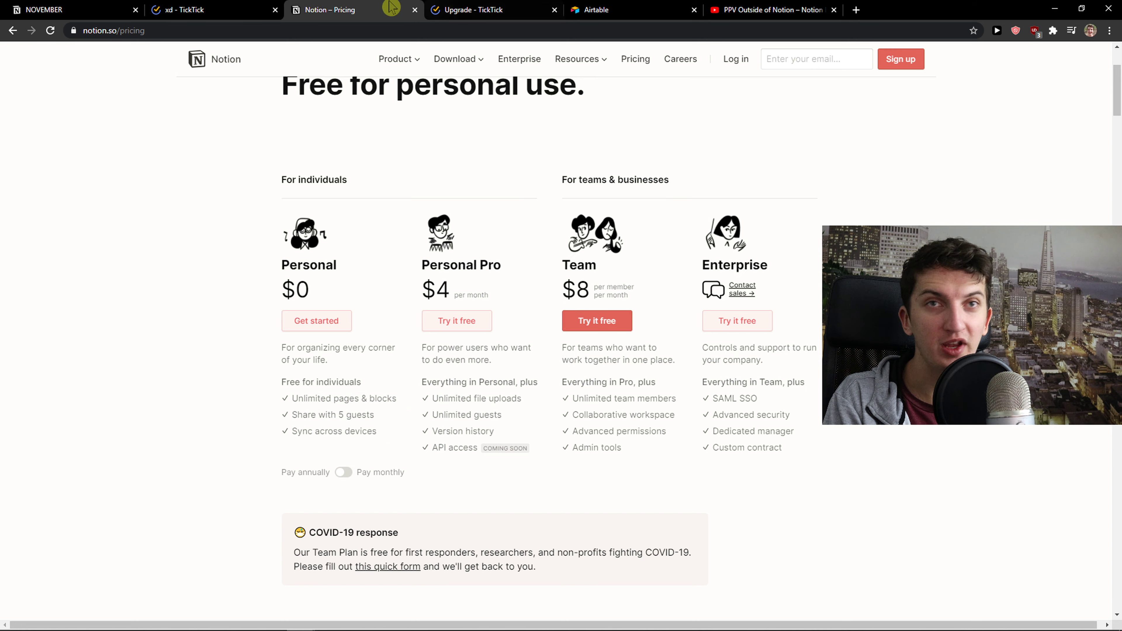
Switch to the TickTick Upgrade page and highlight the annual plan's price
{"action": "left_click", "coordinate": [474, 9]}
{"action": "scroll", "coordinate": [439, 341], "scroll_direction": "down", "scroll_amount": 3}
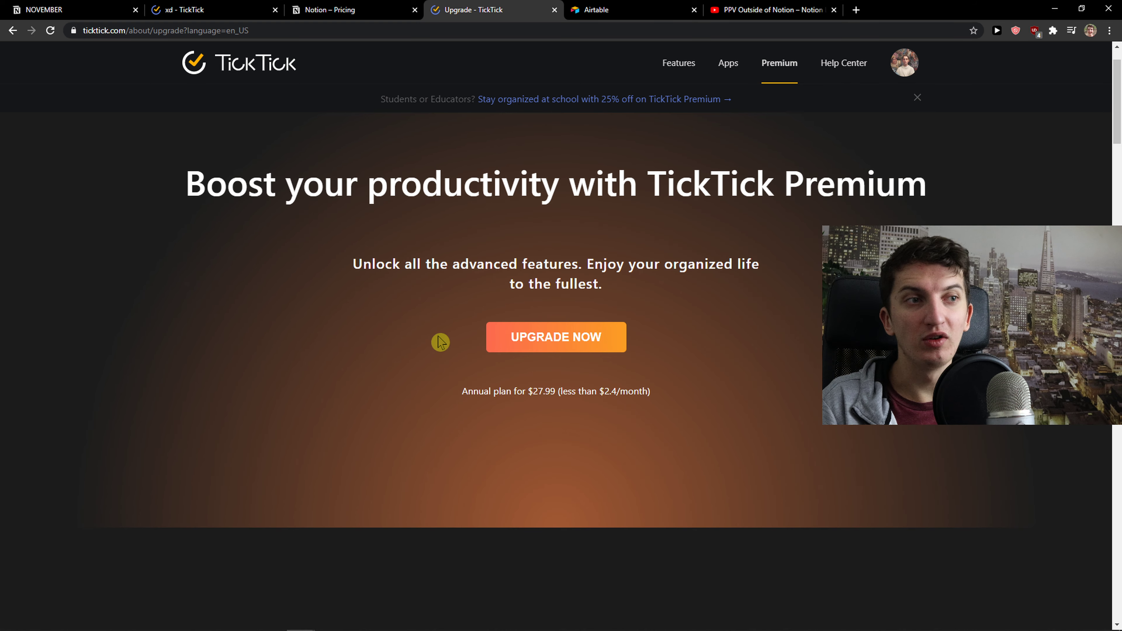
{"action": "scroll", "coordinate": [383, 359], "scroll_direction": "up", "scroll_amount": 2}
{"action": "left_click_drag", "start_coordinate": [539, 391], "coordinate": [558, 395]}
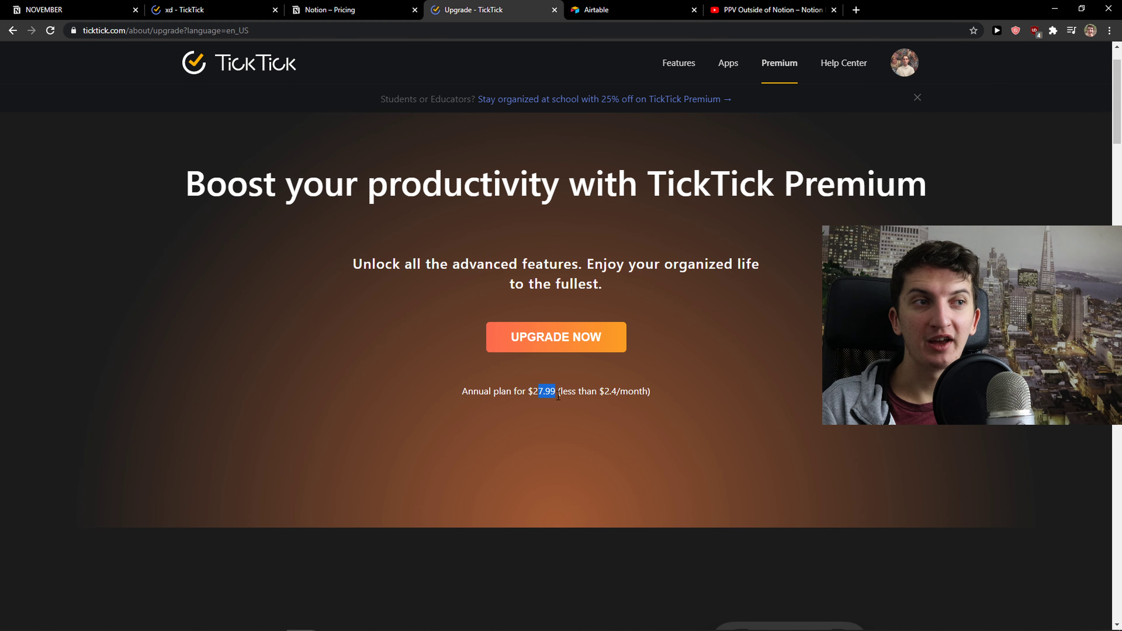
Look through the TickTick Premium features down to the "And so much more..." section, and return to the Notion pricing page
{"action": "scroll", "coordinate": [572, 400], "scroll_direction": "down", "scroll_amount": 10}
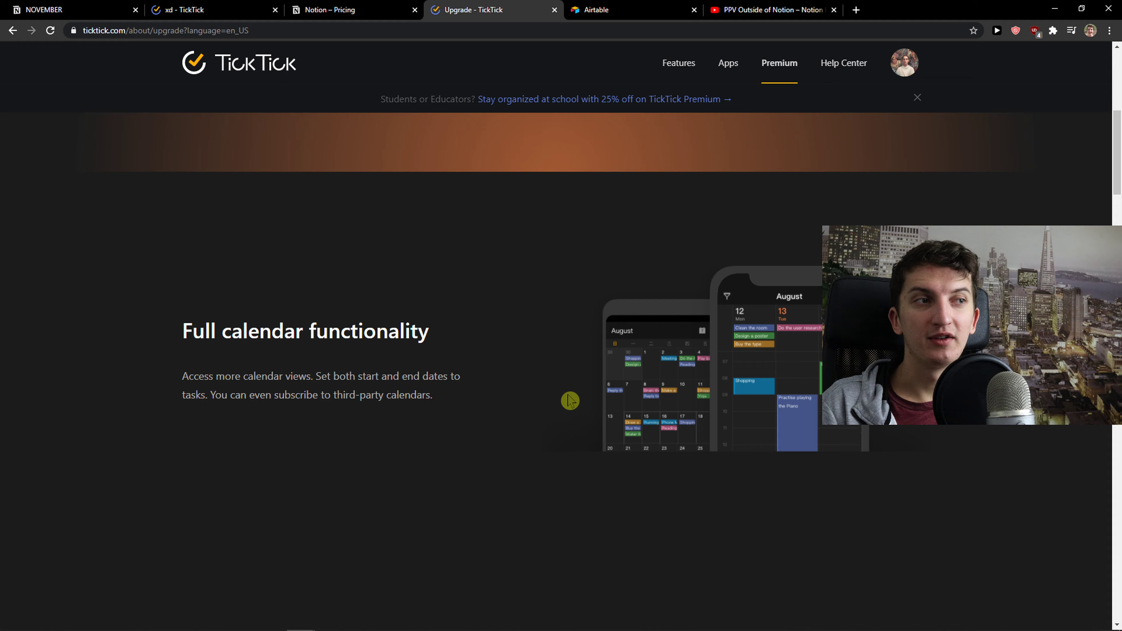
{"action": "scroll", "coordinate": [640, 385], "scroll_direction": "down", "scroll_amount": 5}
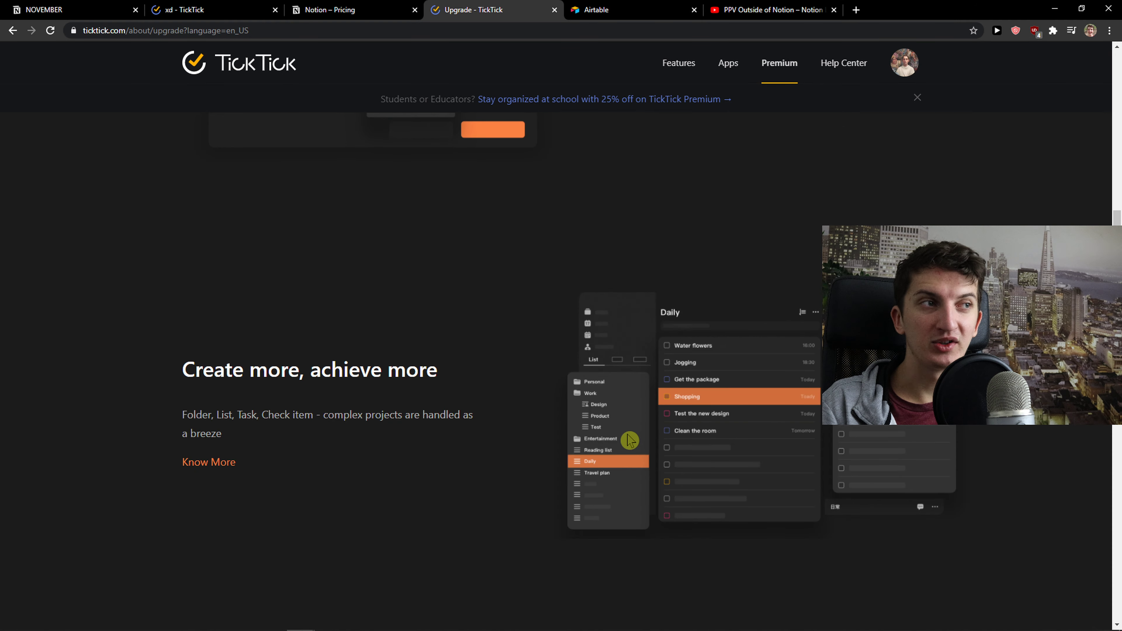
{"action": "triple_click", "coordinate": [457, 412]}
{"action": "left_click", "coordinate": [148, 366]}
{"action": "scroll", "coordinate": [148, 382], "scroll_direction": "down", "scroll_amount": 12}
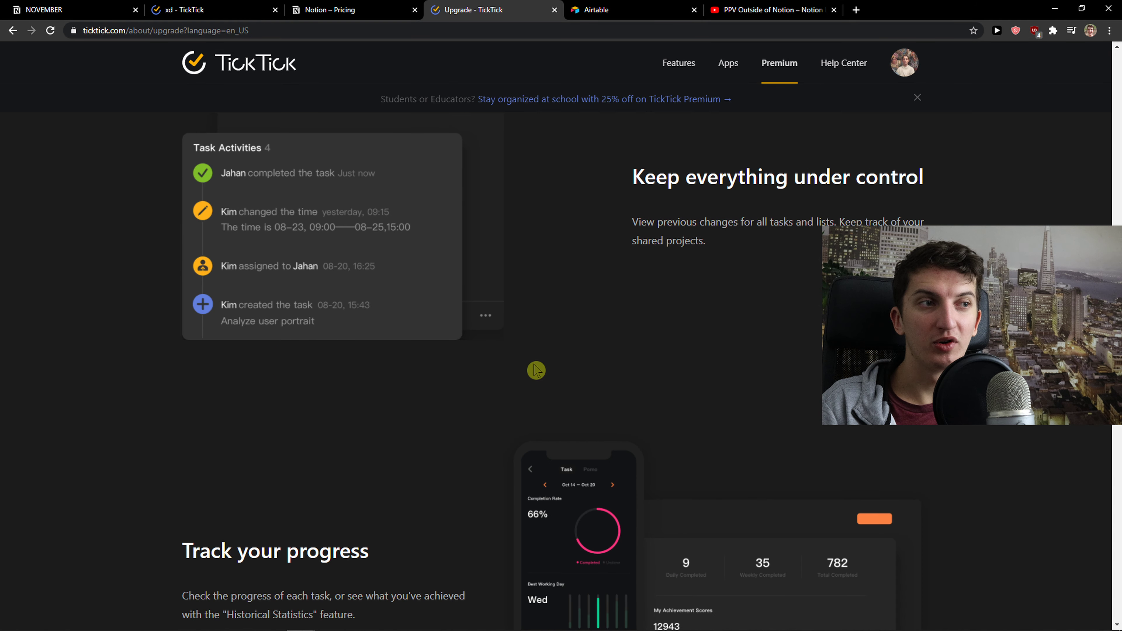
{"action": "scroll", "coordinate": [467, 402], "scroll_direction": "down", "scroll_amount": 8}
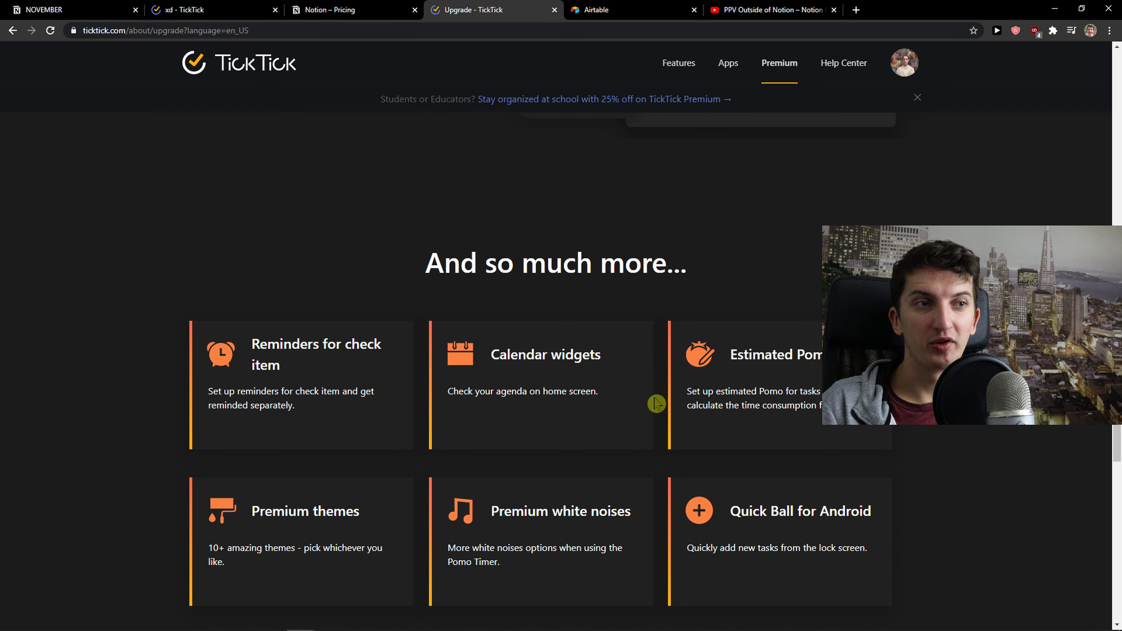
{"action": "left_click", "coordinate": [304, 11]}
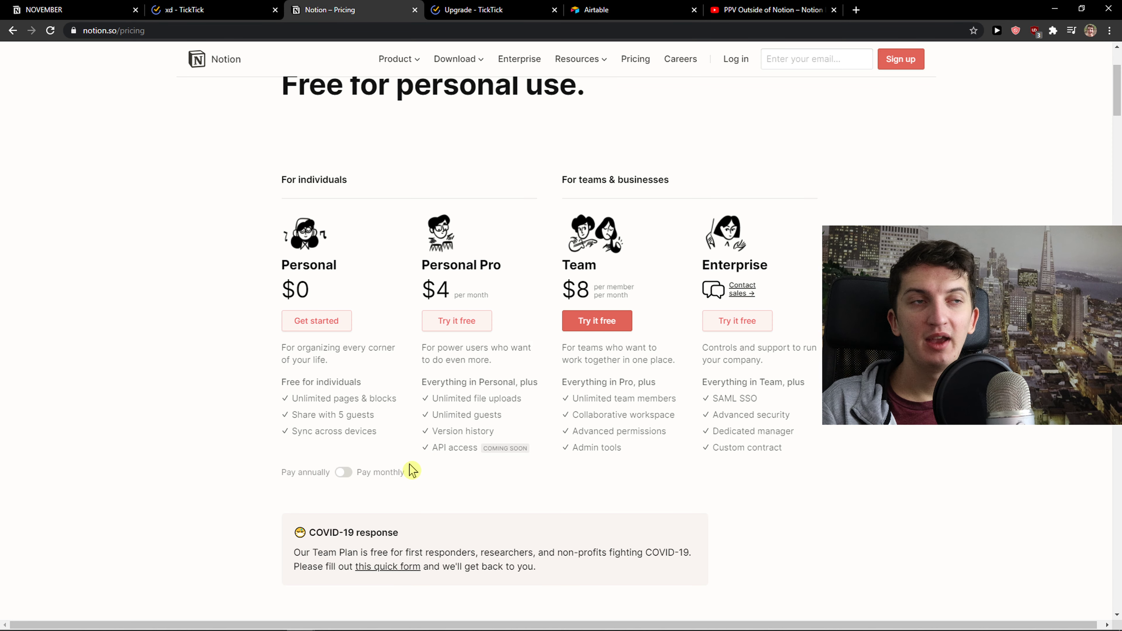